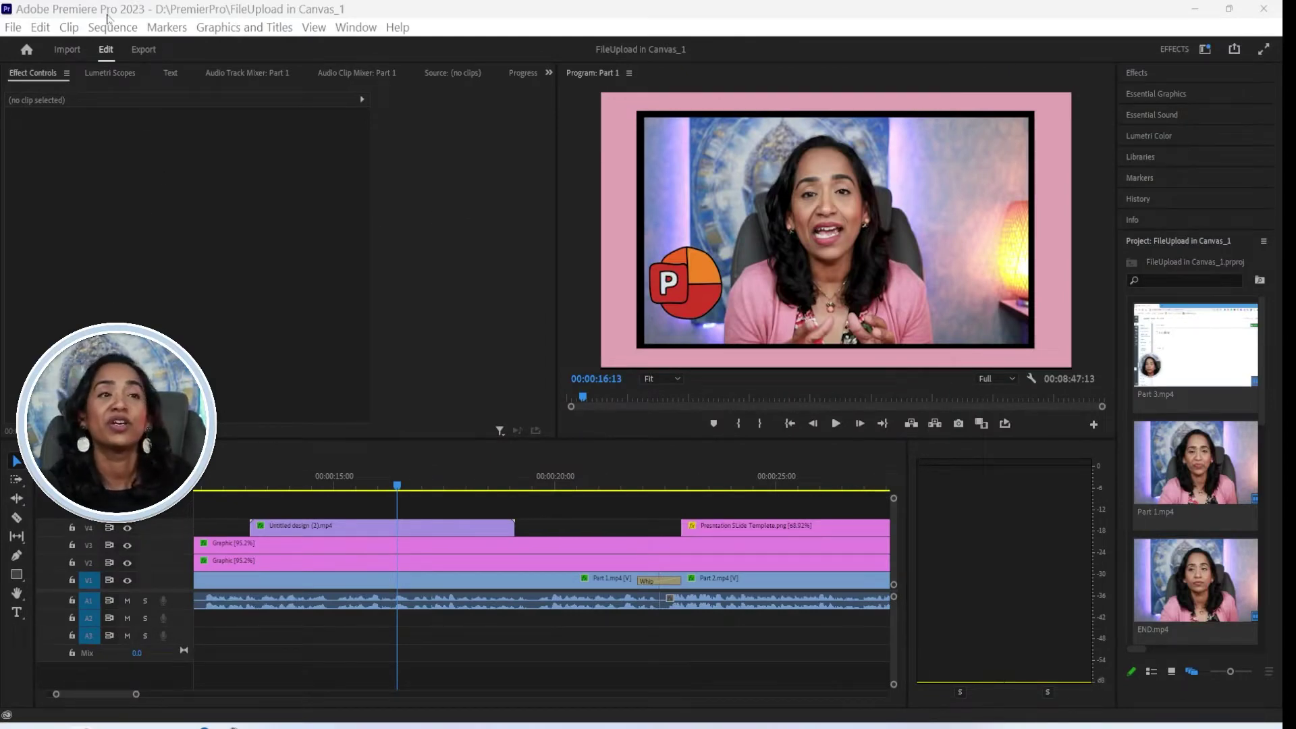
Step: Name the export output file 'File Uplaod.mp4' in the Export workspace
{"action": "left_click", "coordinate": [143, 50]}
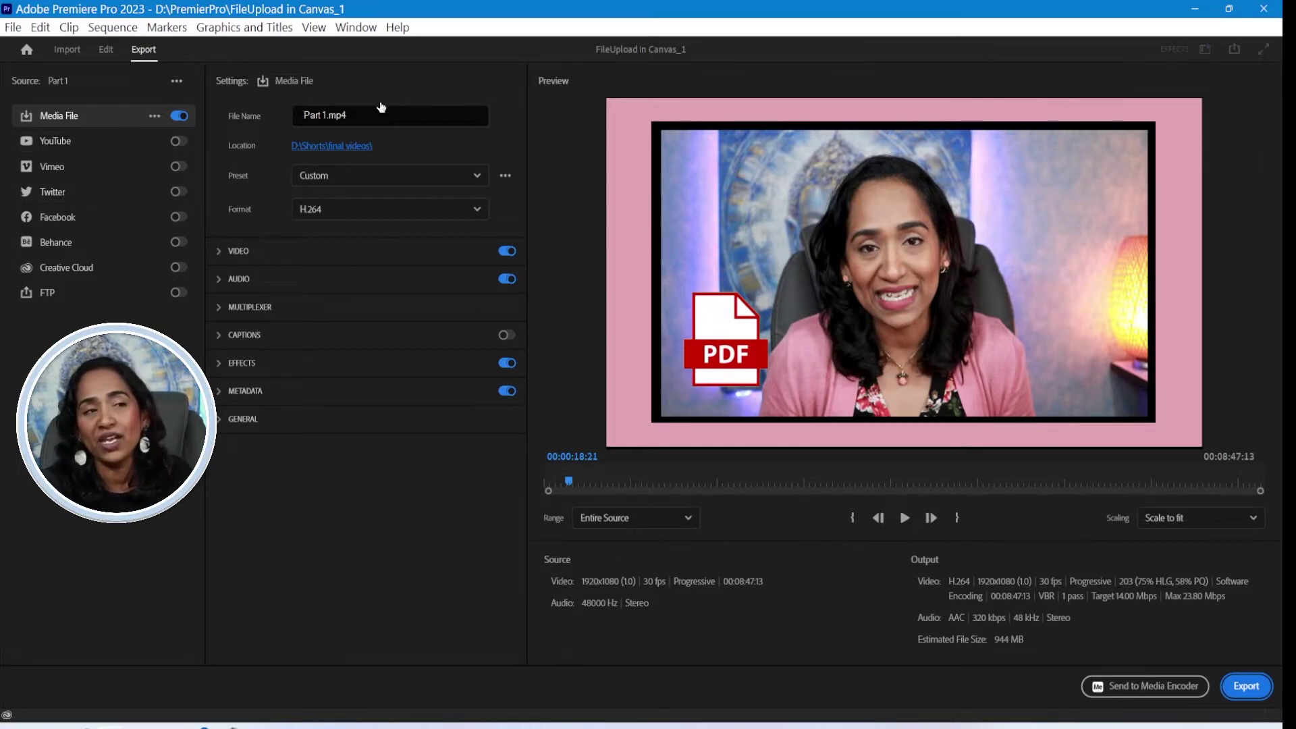
{"action": "left_click", "coordinate": [327, 115]}
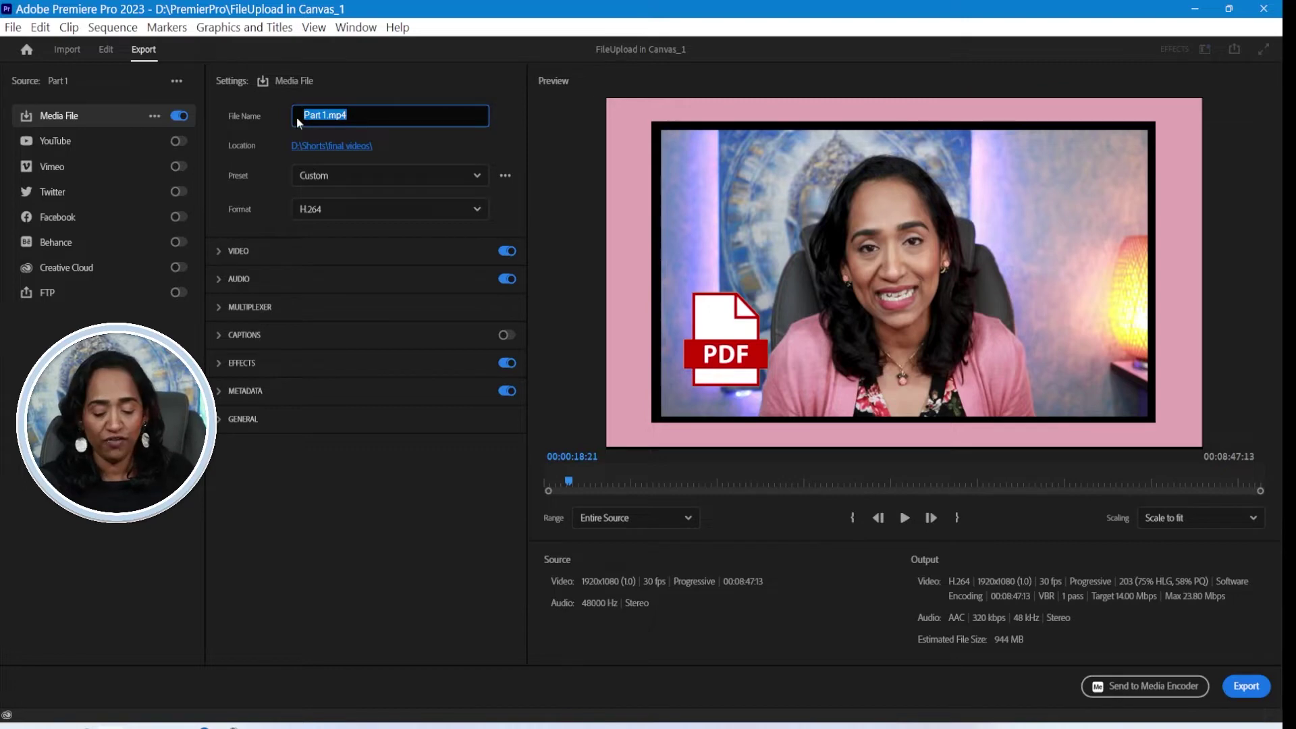
{"action": "type", "text": "File Uplaod.mp4"}
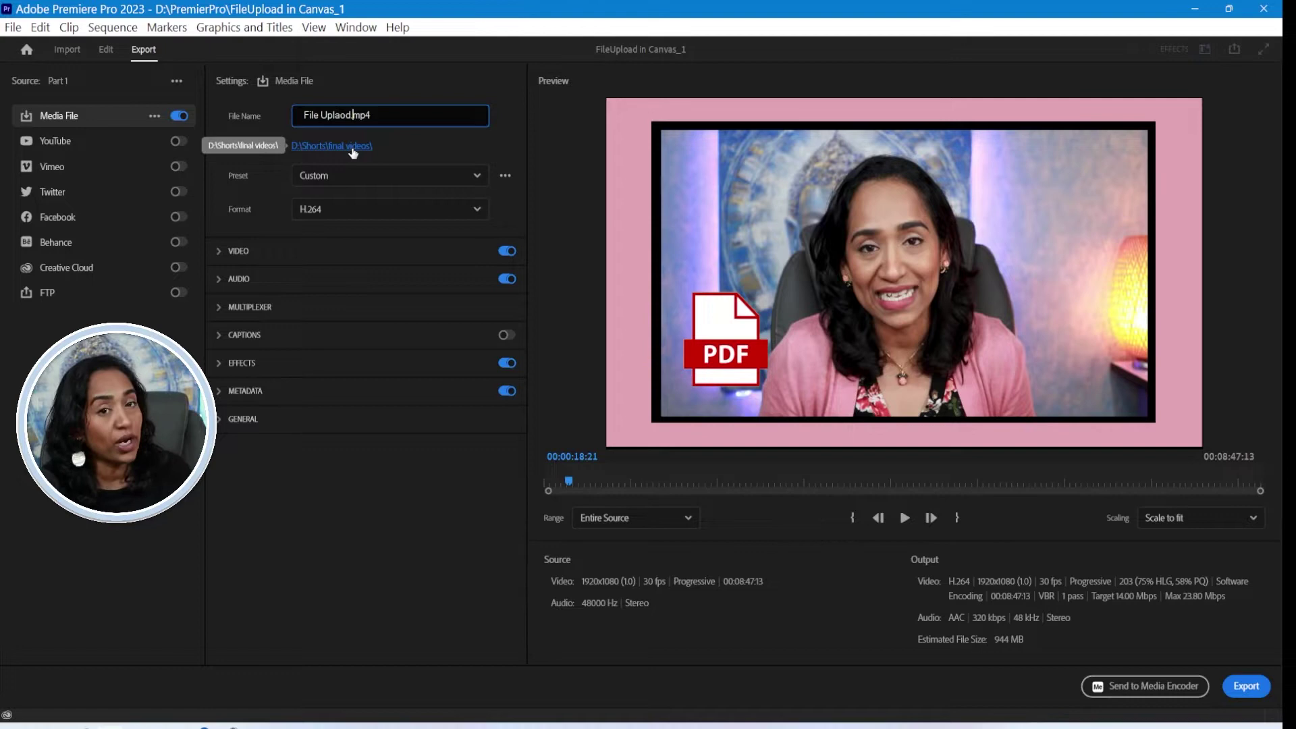
Step: Browse the save-location folders, then keep D:\Shorts\final videos as the destination
{"action": "left_click", "coordinate": [352, 149]}
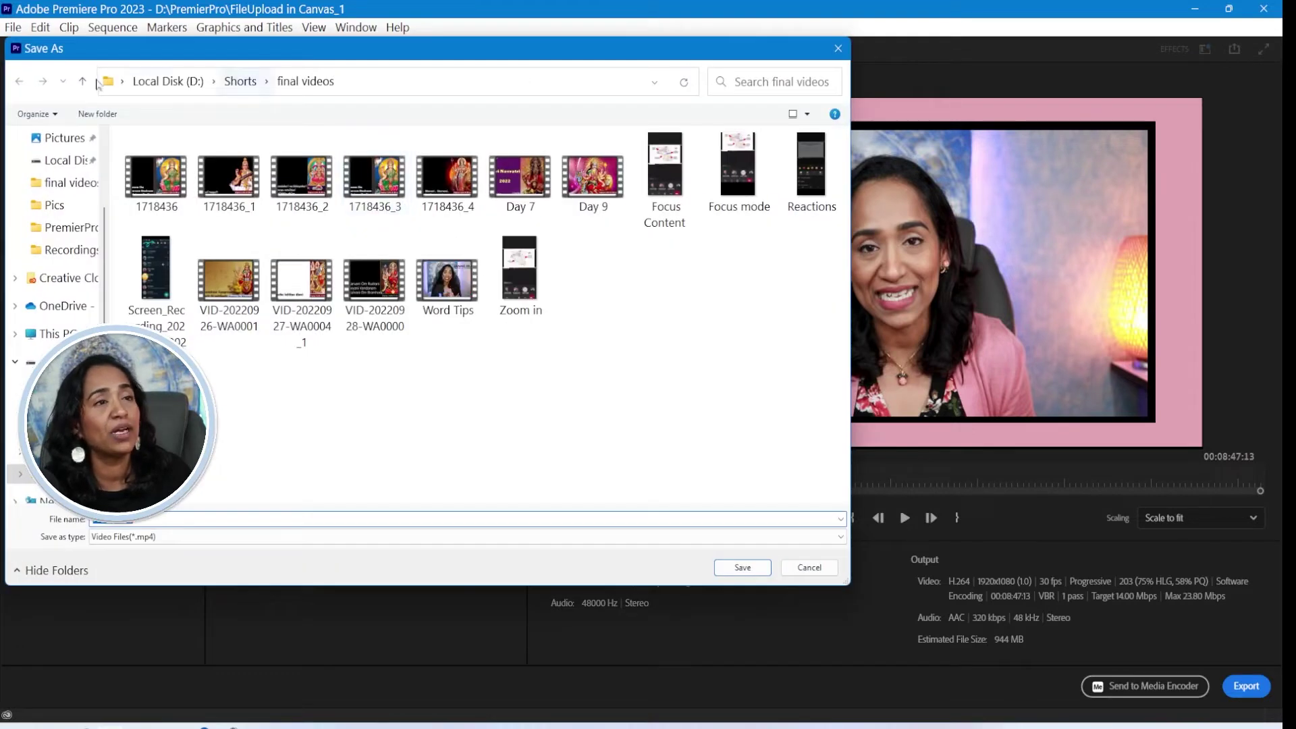
{"action": "left_click", "coordinate": [71, 227]}
{"action": "left_click", "coordinate": [71, 250]}
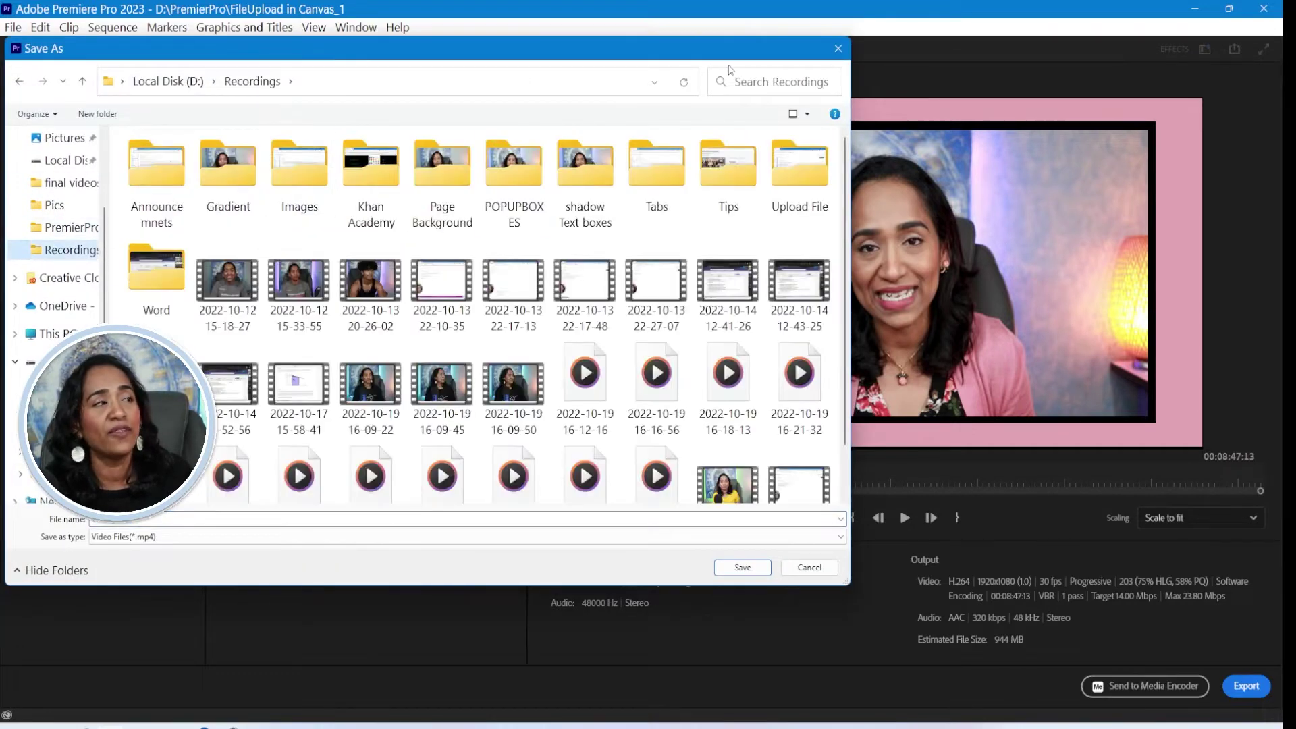
{"action": "left_click", "coordinate": [837, 49]}
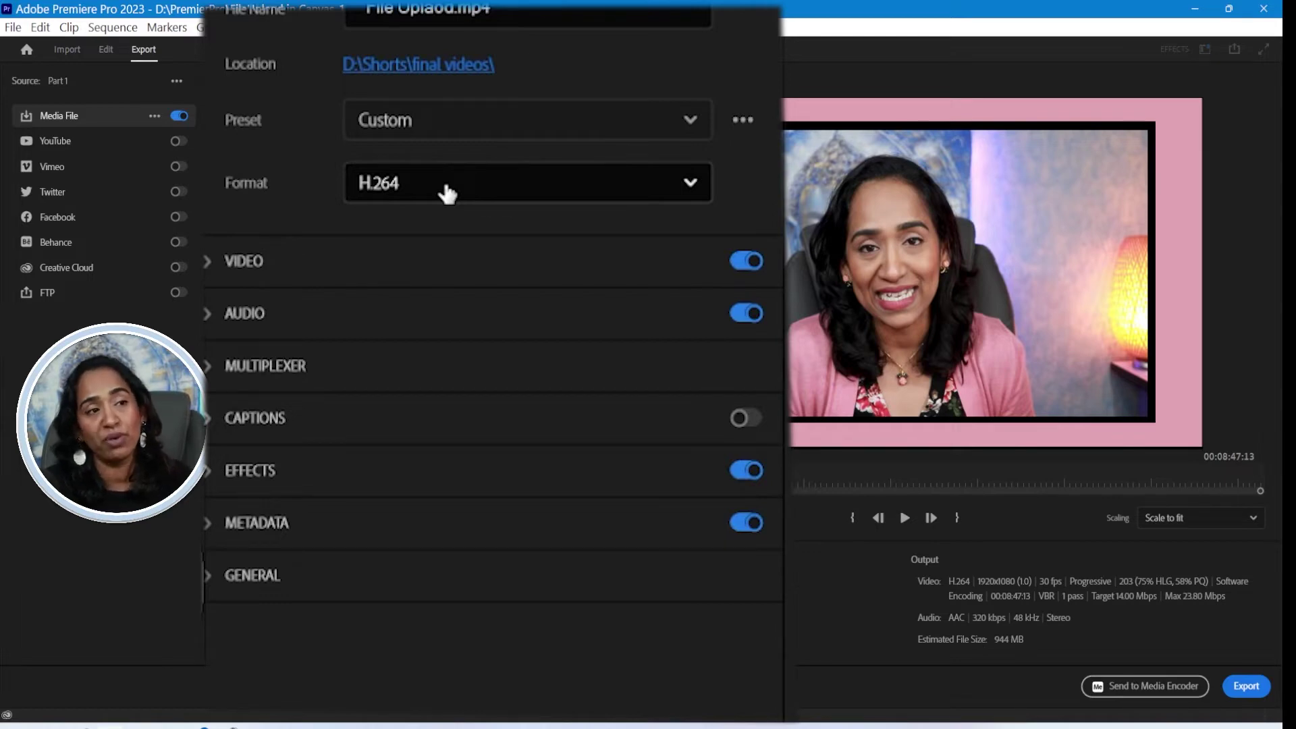
Step: Choose H.264 as the export format, with the Match Source - Adaptive High Bitrate preset
{"action": "left_click", "coordinate": [693, 183]}
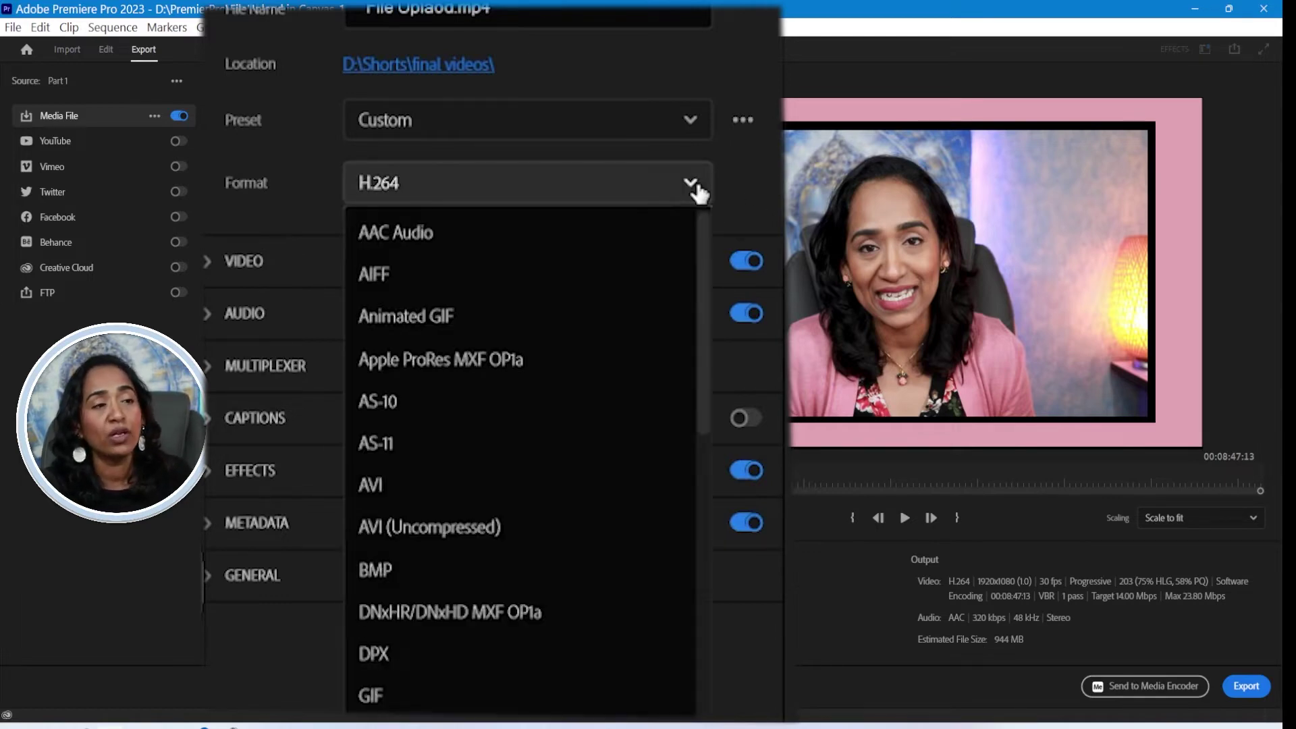
{"action": "scroll", "coordinate": [521, 616], "scroll_direction": "down", "scroll_amount": 10}
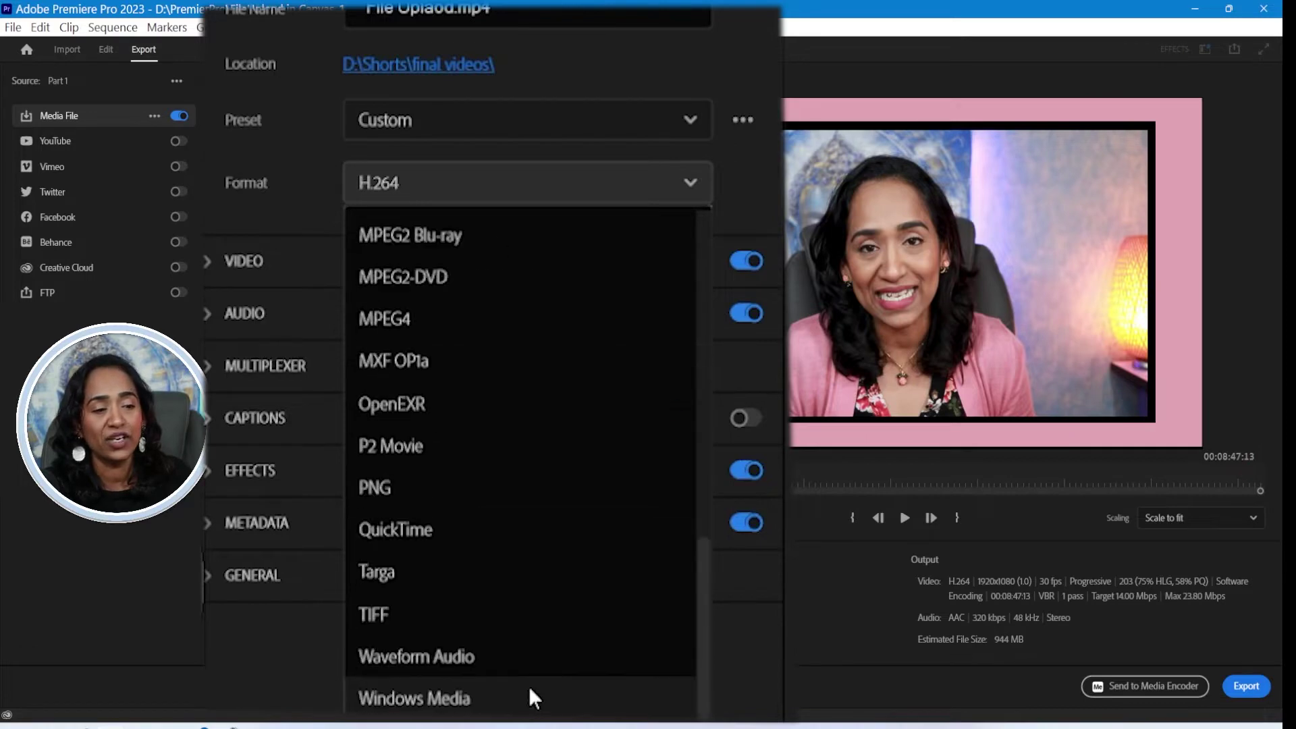
{"action": "scroll", "coordinate": [529, 686], "scroll_direction": "up", "scroll_amount": 10}
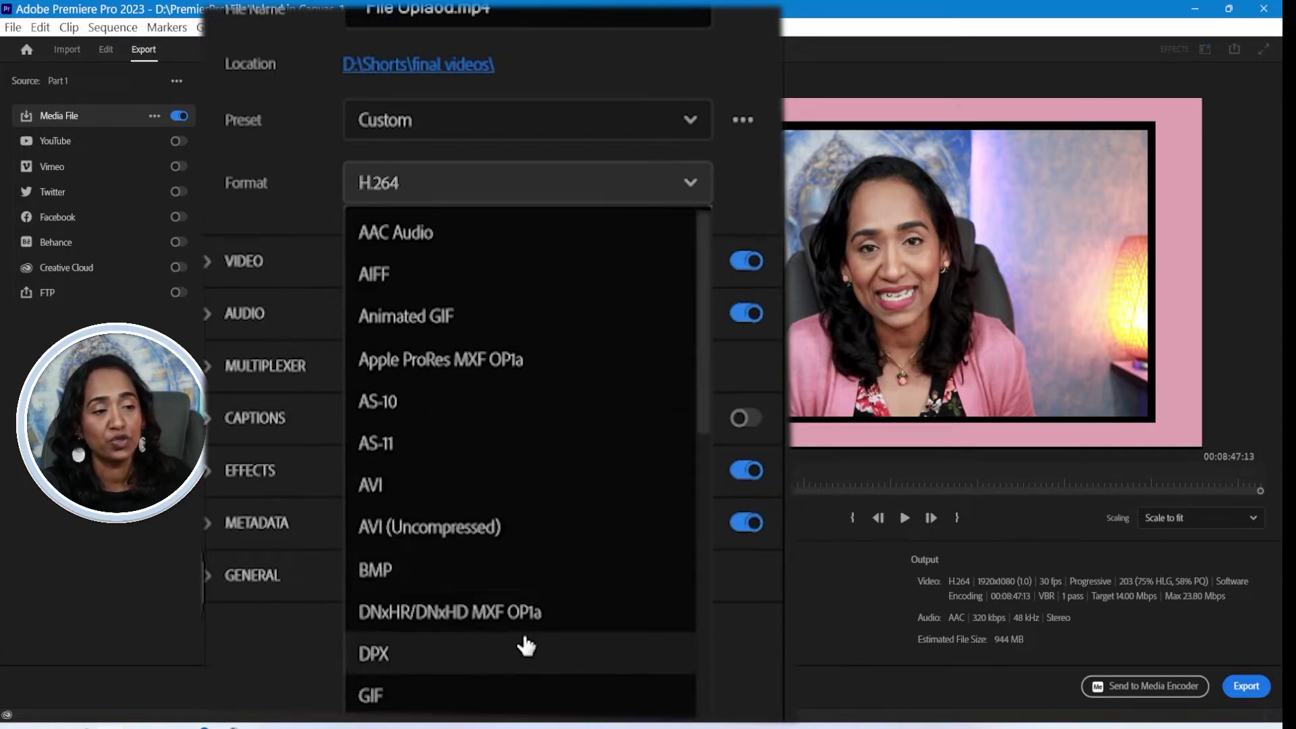
{"action": "scroll", "coordinate": [521, 630], "scroll_direction": "down", "scroll_amount": 2}
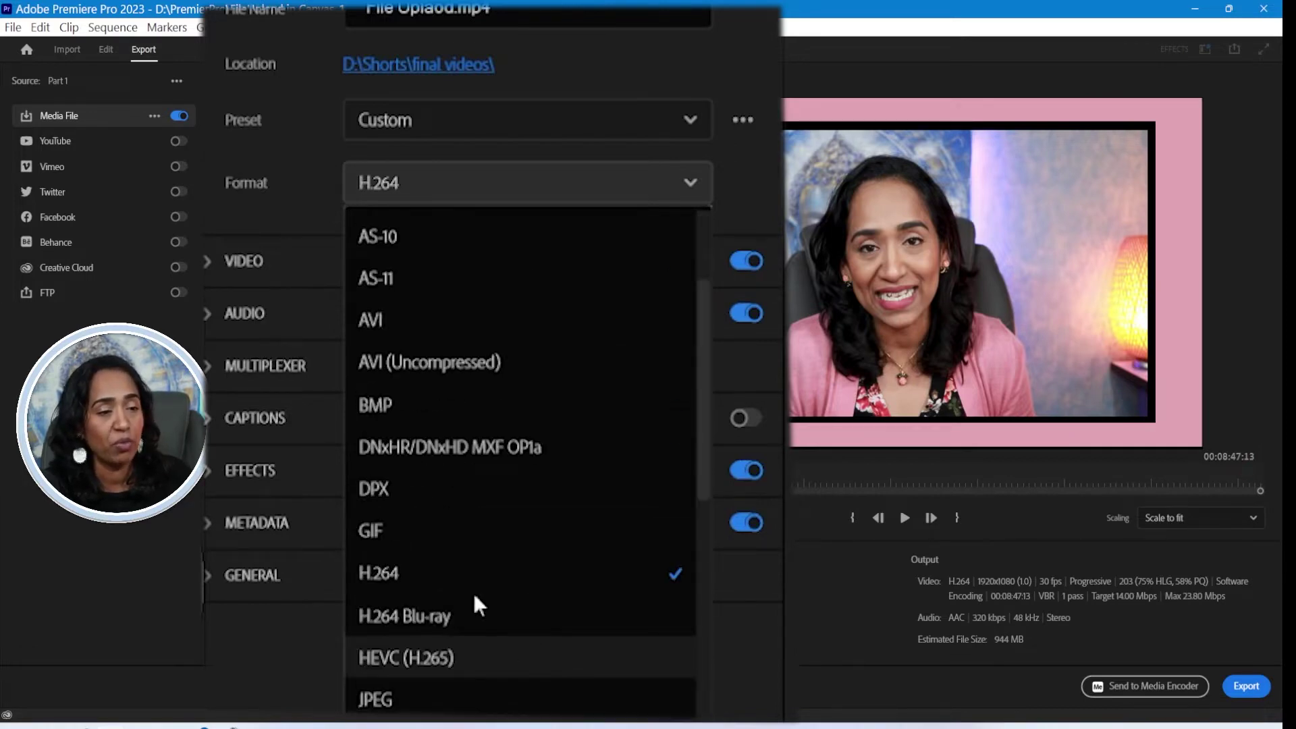
{"action": "left_click", "coordinate": [421, 575]}
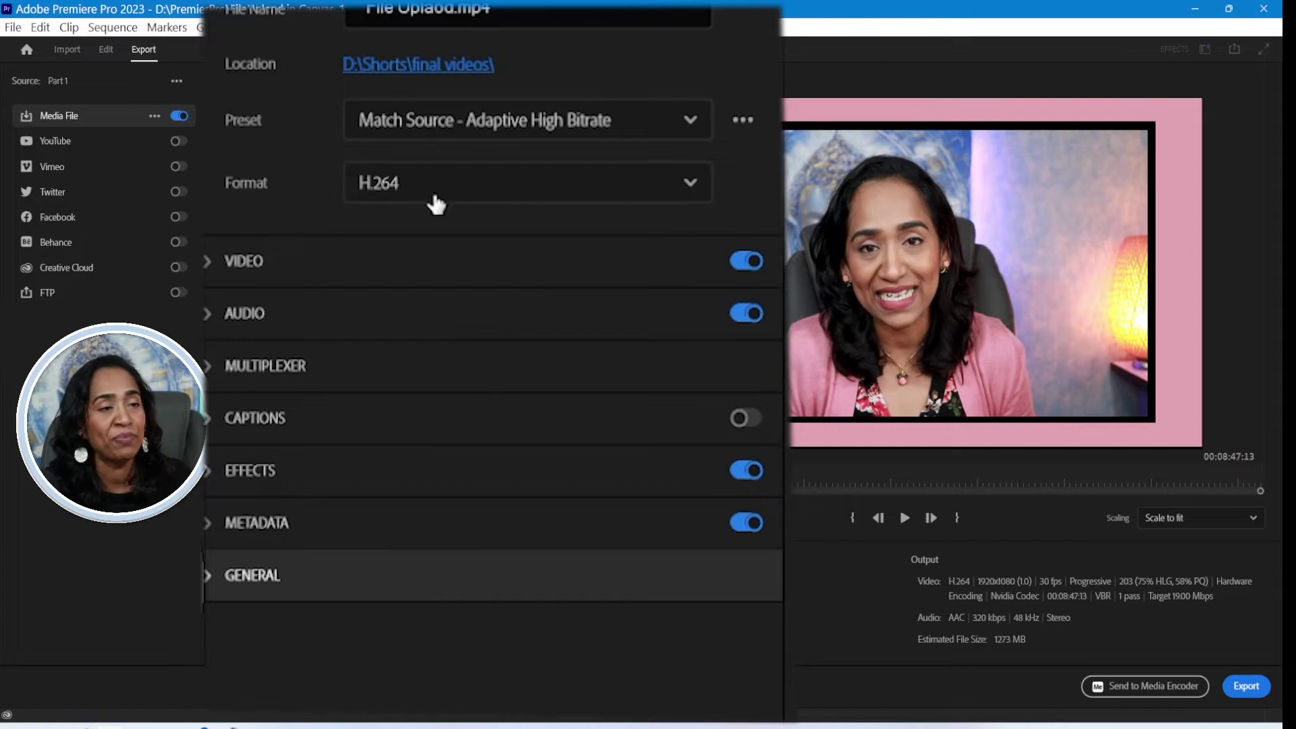
Step: Expand the VIDEO settings and enable Use Maximum Render Quality
{"action": "left_click", "coordinate": [209, 270]}
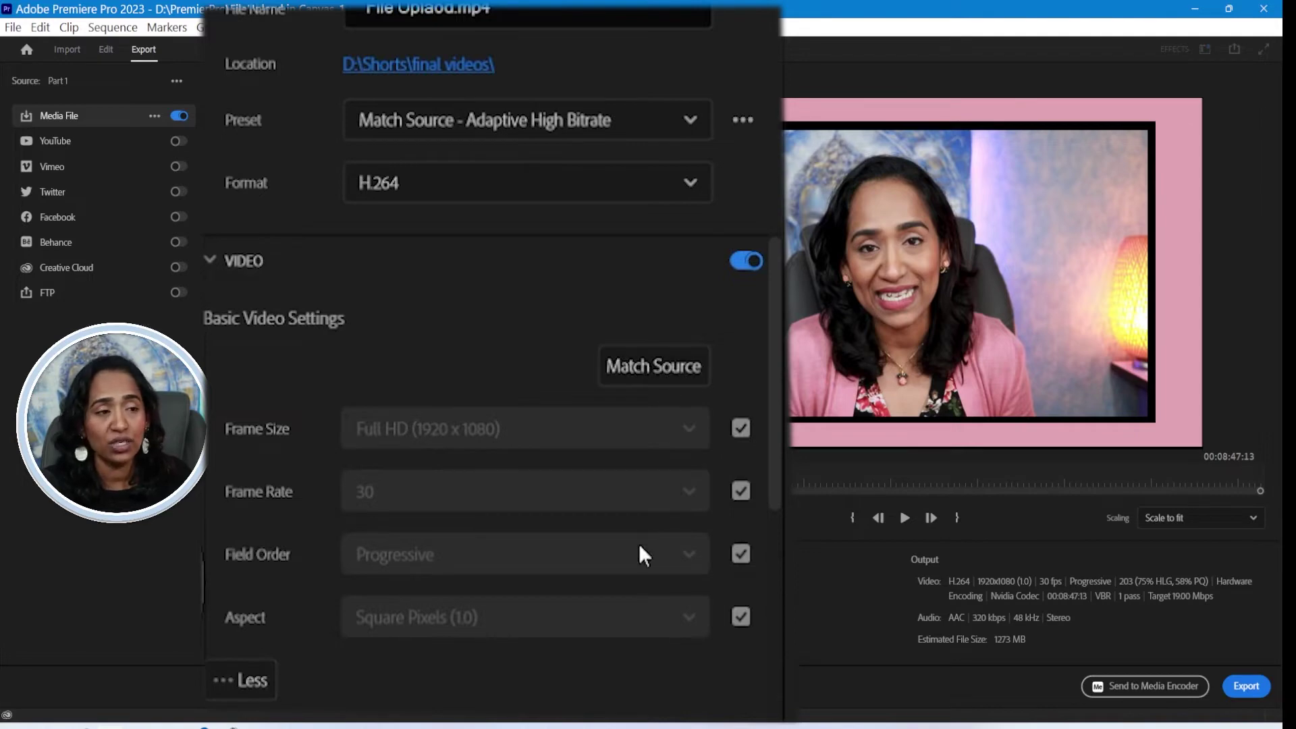
{"action": "scroll", "coordinate": [642, 570], "scroll_direction": "down", "scroll_amount": 3}
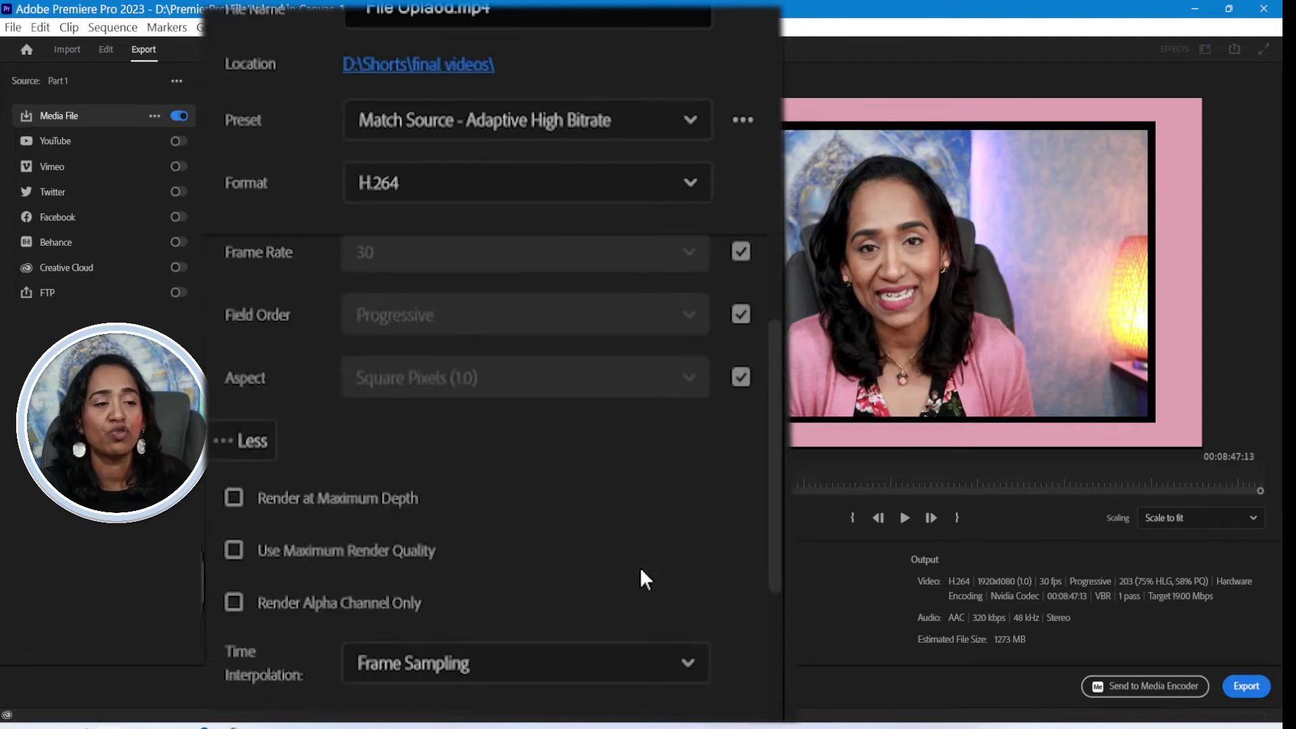
{"action": "left_click", "coordinate": [235, 551]}
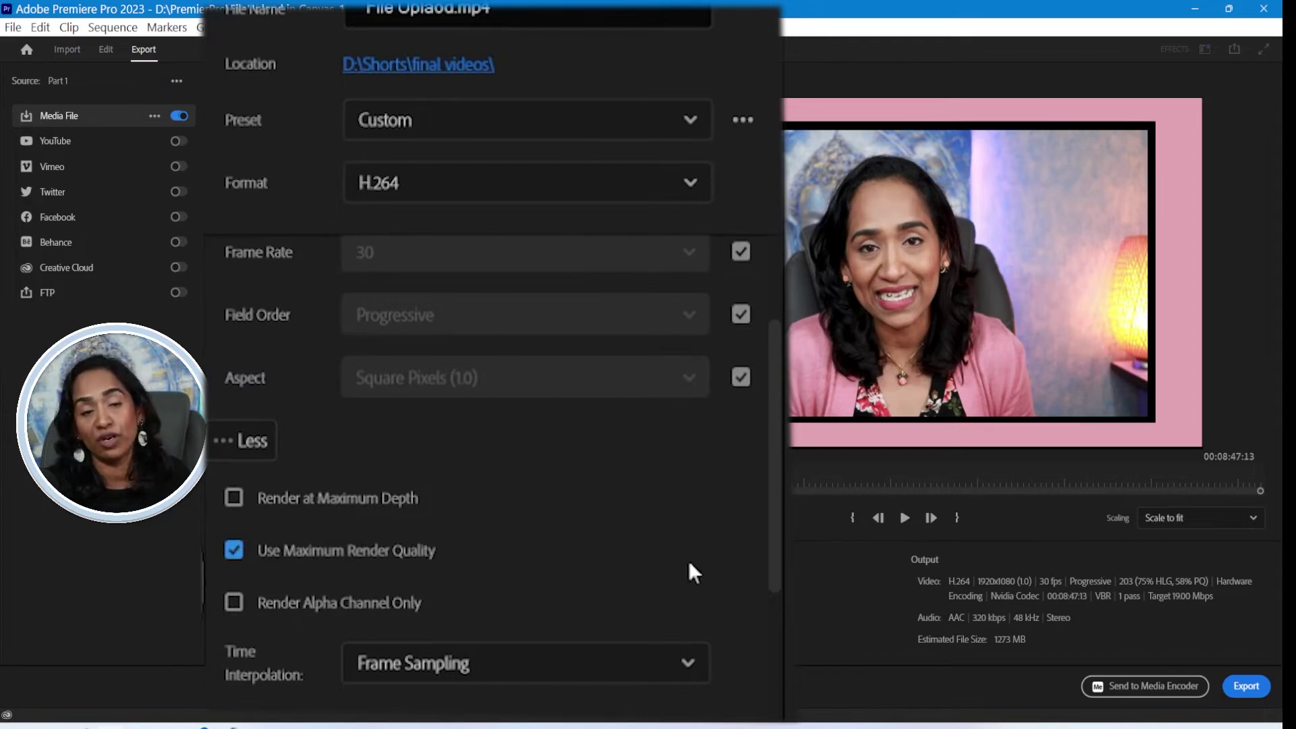
{"action": "scroll", "coordinate": [776, 482], "scroll_direction": "down", "scroll_amount": 5}
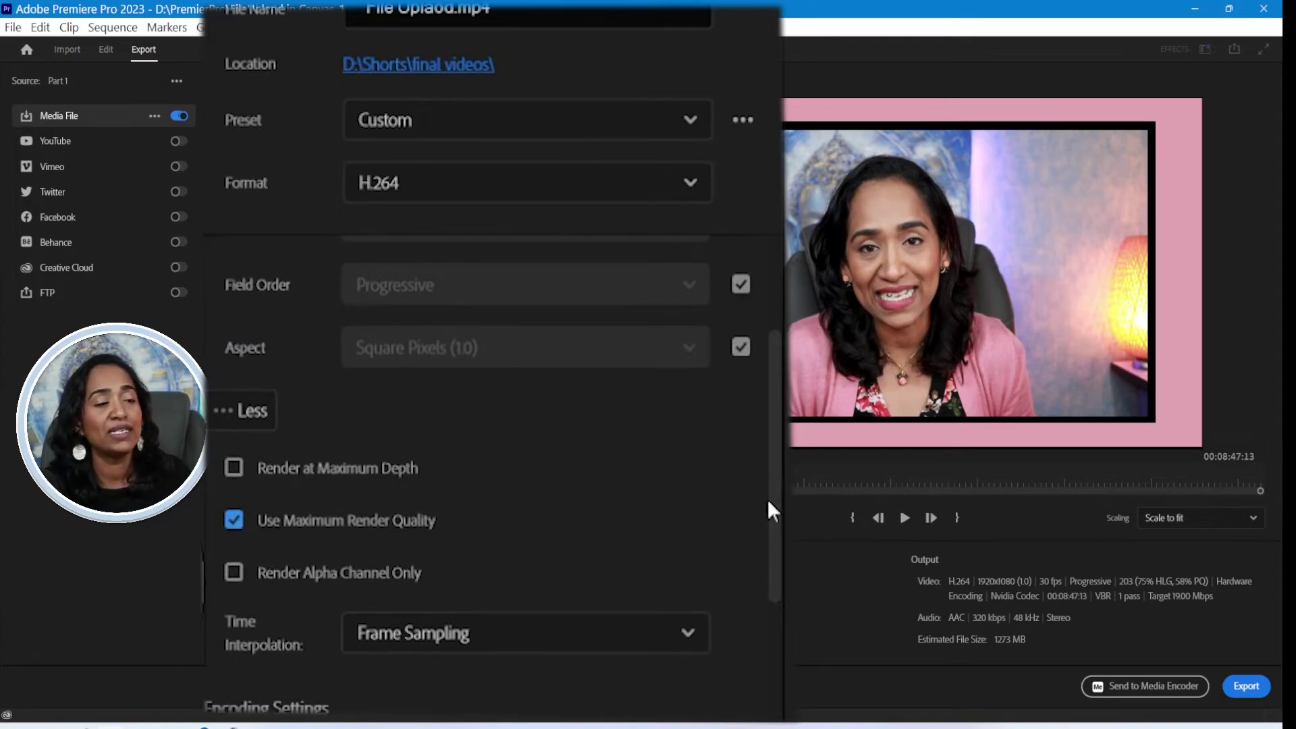
{"action": "scroll", "coordinate": [696, 456], "scroll_direction": "up", "scroll_amount": 3}
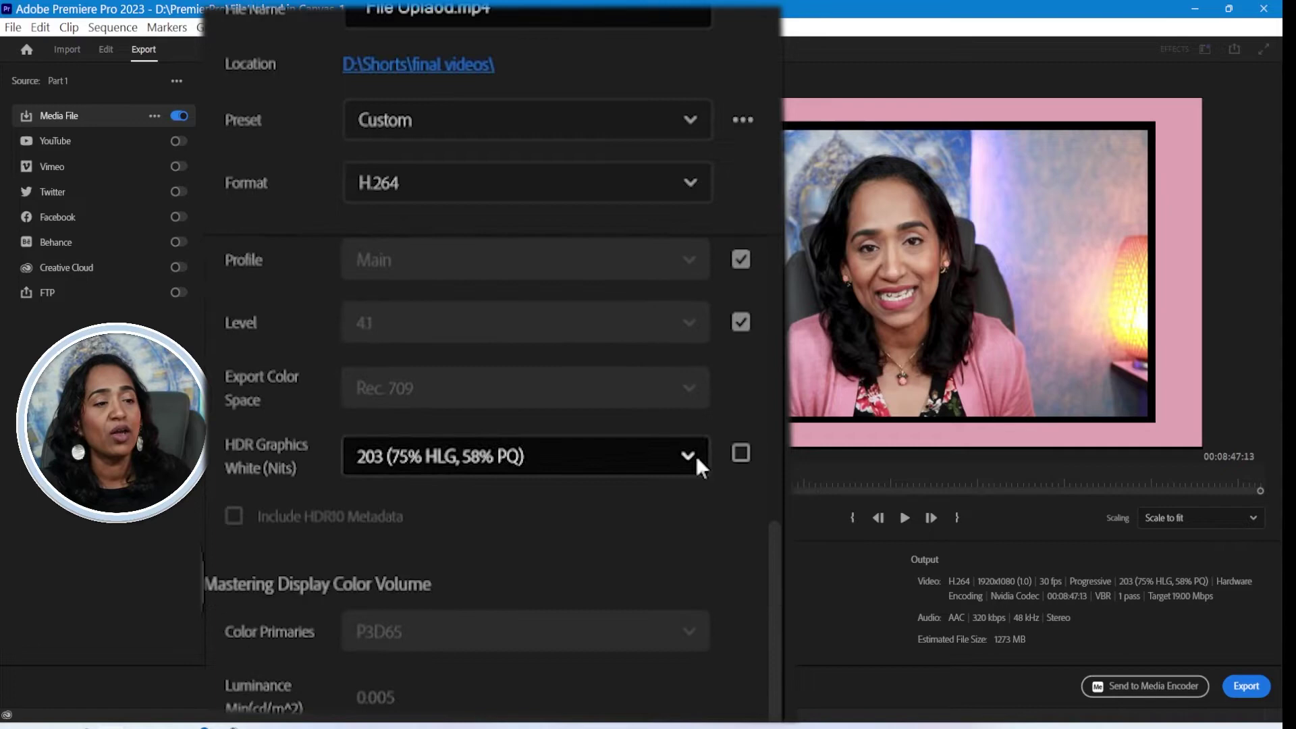
{"action": "scroll", "coordinate": [703, 658], "scroll_direction": "down", "scroll_amount": 3}
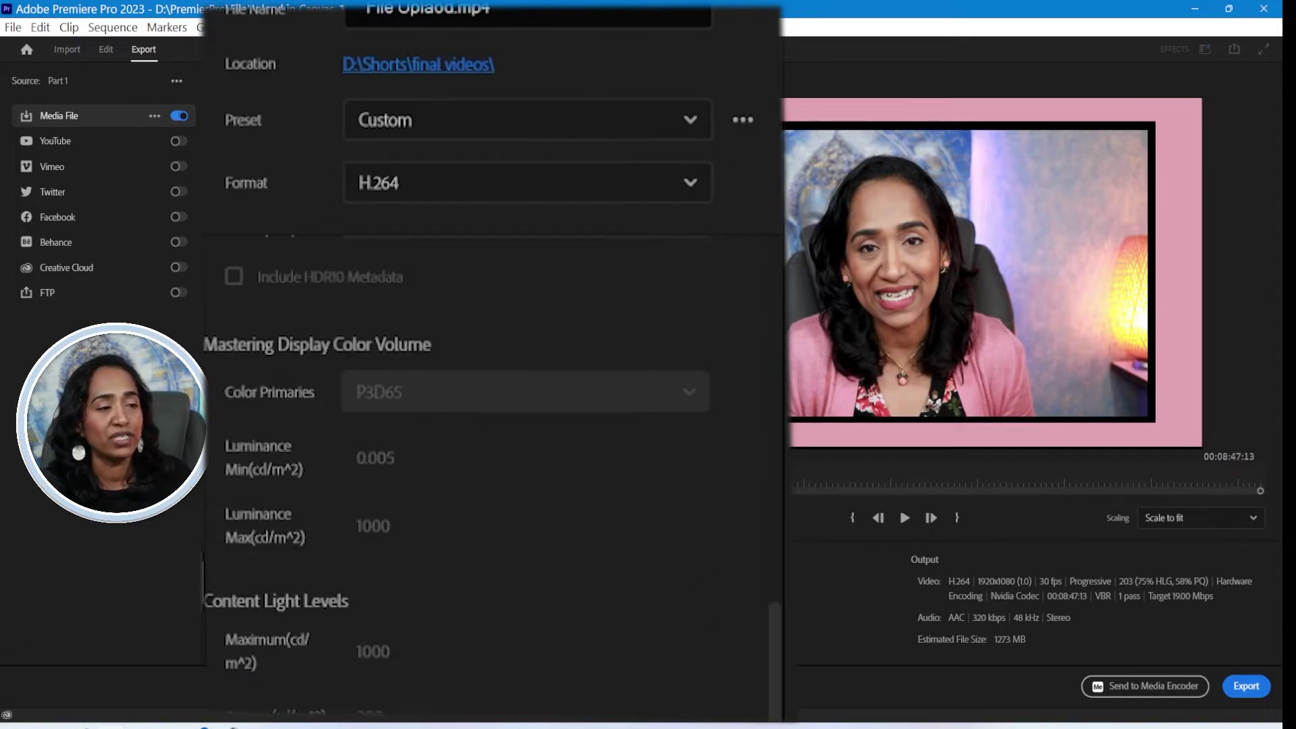
{"action": "scroll", "coordinate": [692, 412], "scroll_direction": "up", "scroll_amount": 3}
Step: Keep Hardware Encoding as the encoding performance setting
{"action": "left_click", "coordinate": [689, 405]}
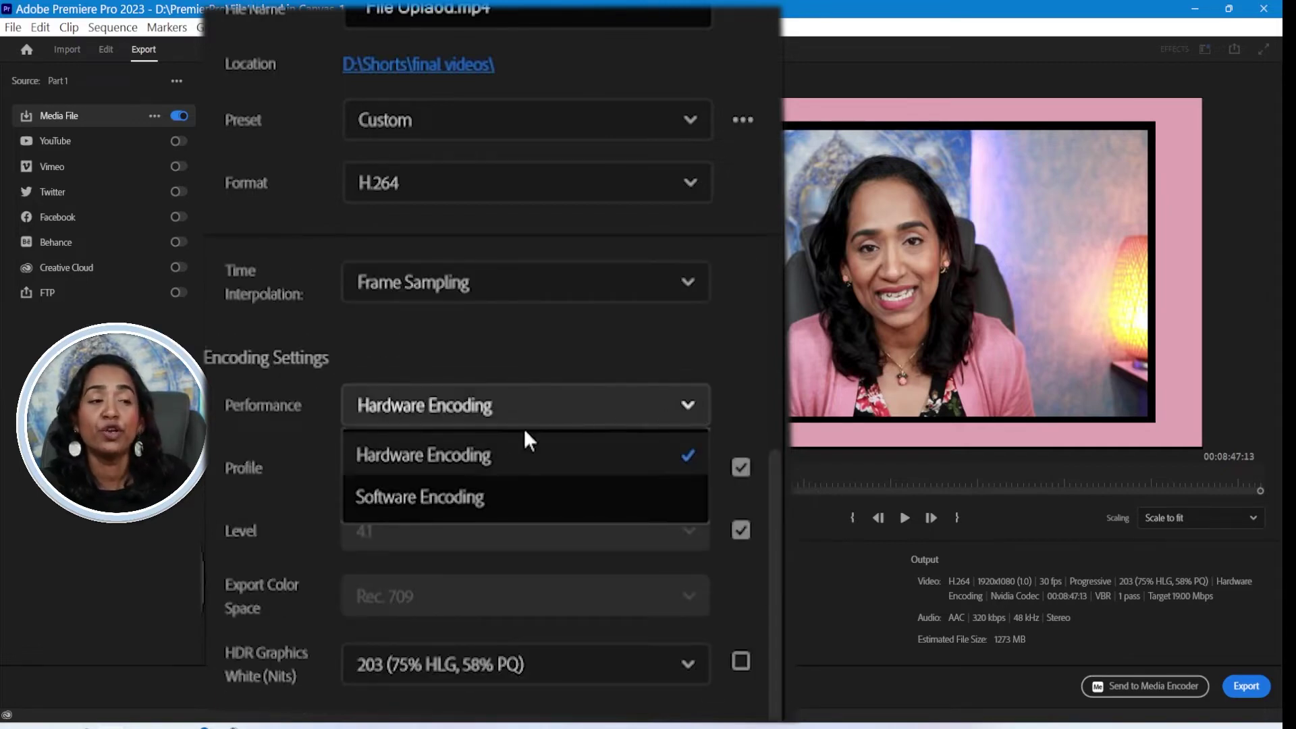
{"action": "left_click", "coordinate": [488, 461]}
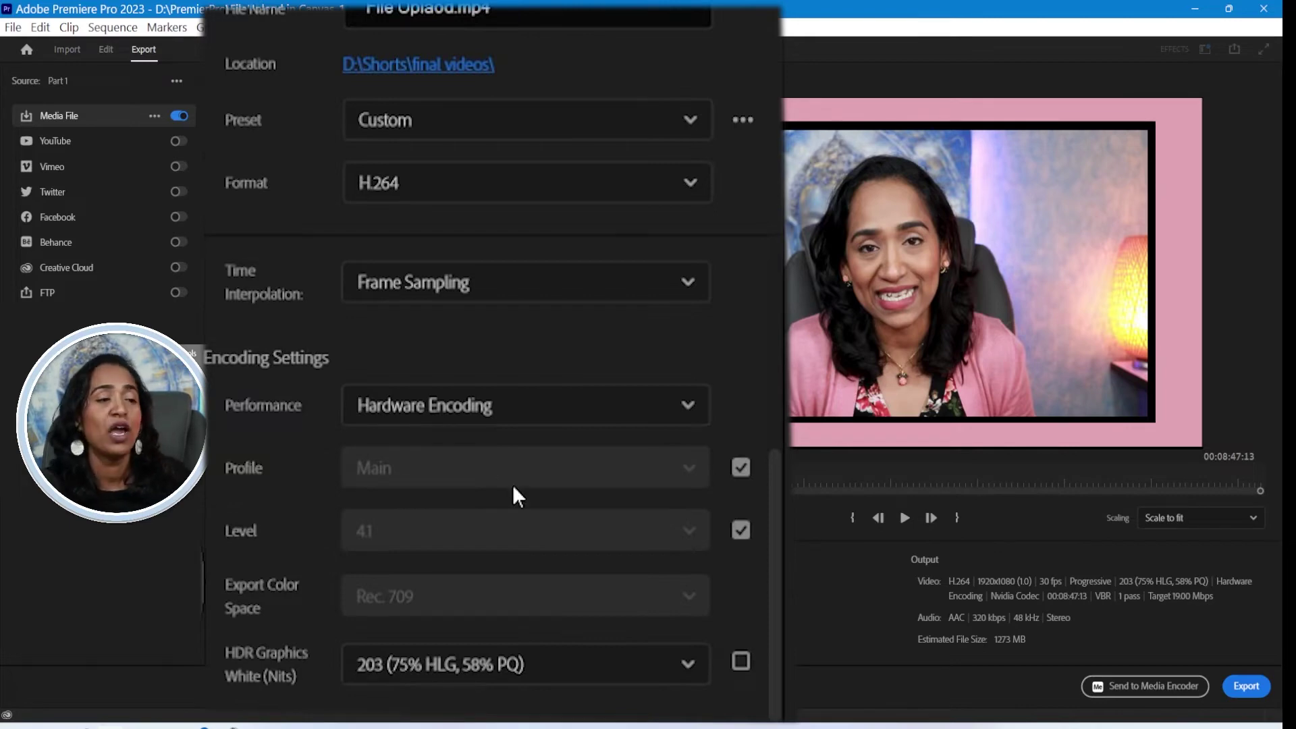
{"action": "left_click_drag", "start_coordinate": [769, 585], "coordinate": [521, 533]}
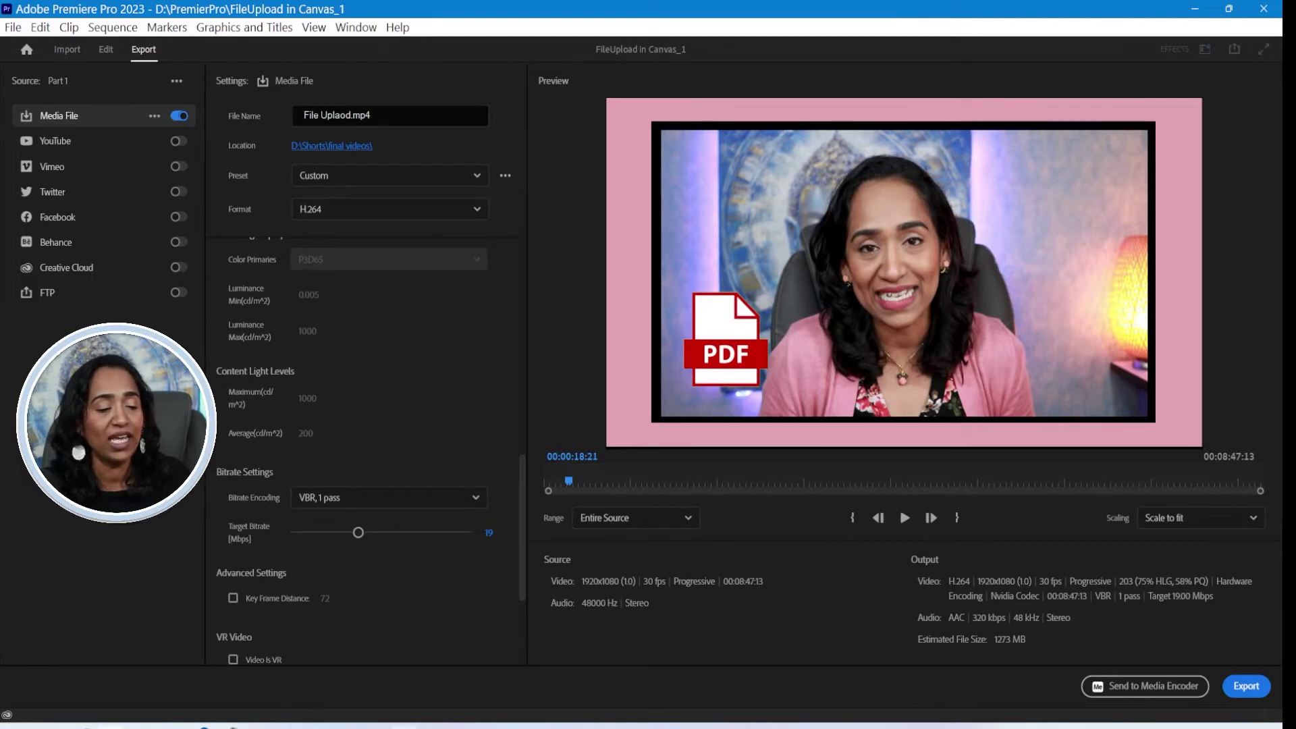
Step: Check YouTube's recommended 1080p upload bitrates (8 Mbps SDR, 10 Mbps HDR), then return to Premiere Pro
{"action": "left_click", "coordinate": [231, 725]}
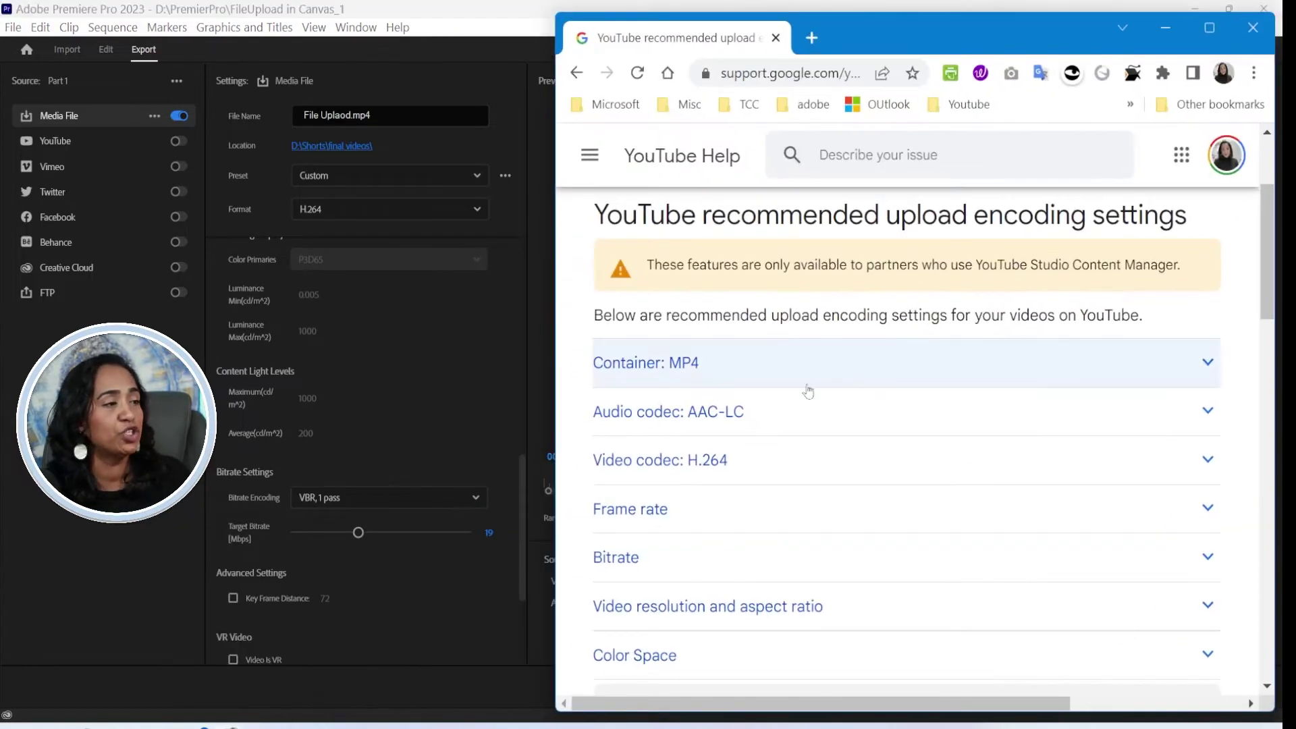
{"action": "left_click", "coordinate": [676, 564]}
{"action": "scroll", "coordinate": [1012, 391], "scroll_direction": "down", "scroll_amount": 6}
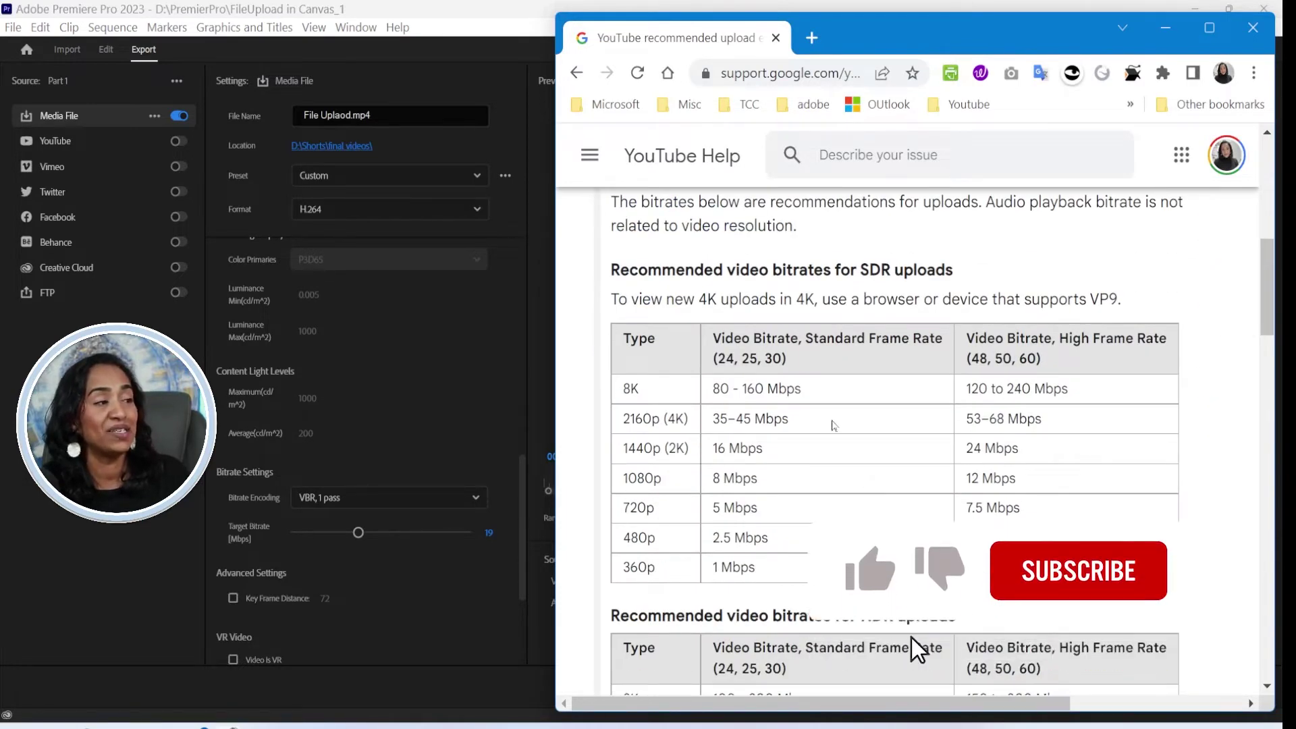
{"action": "scroll", "coordinate": [945, 439], "scroll_direction": "down", "scroll_amount": 2}
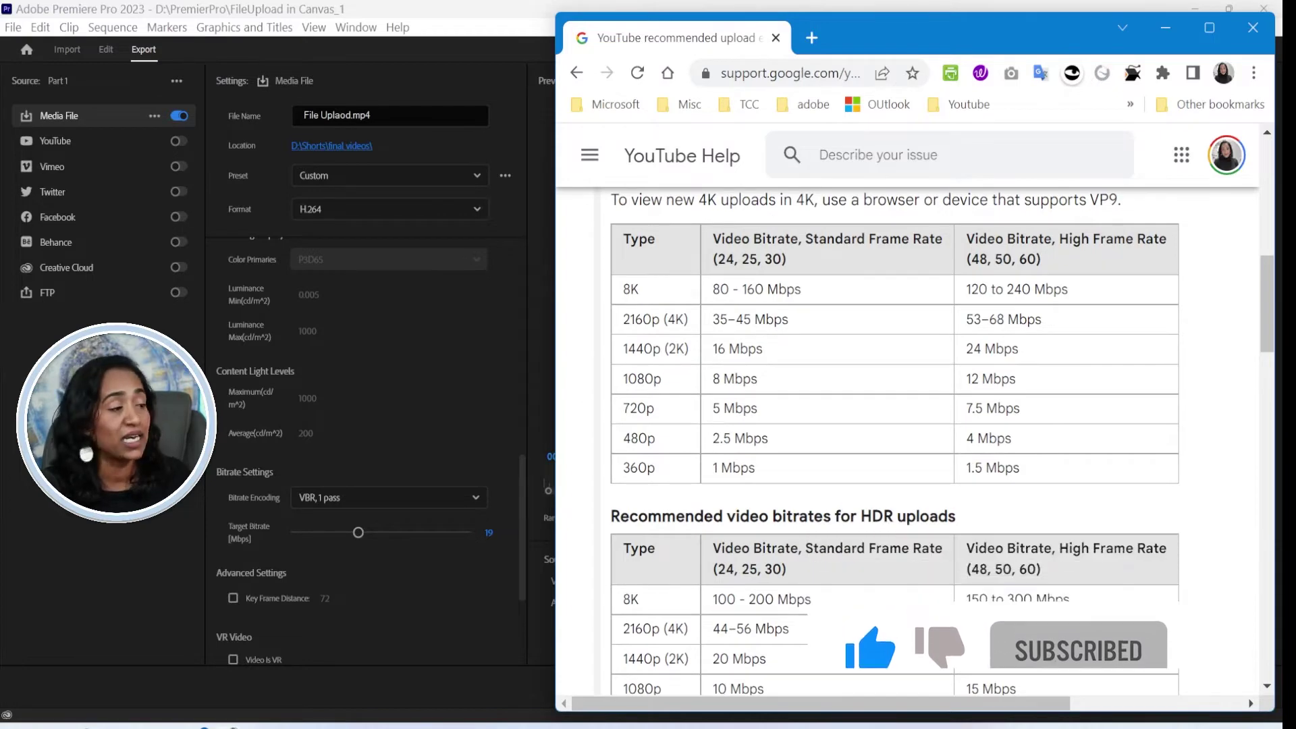
{"action": "scroll", "coordinate": [903, 484], "scroll_direction": "down", "scroll_amount": 2}
{"action": "scroll", "coordinate": [895, 439], "scroll_direction": "down", "scroll_amount": 2}
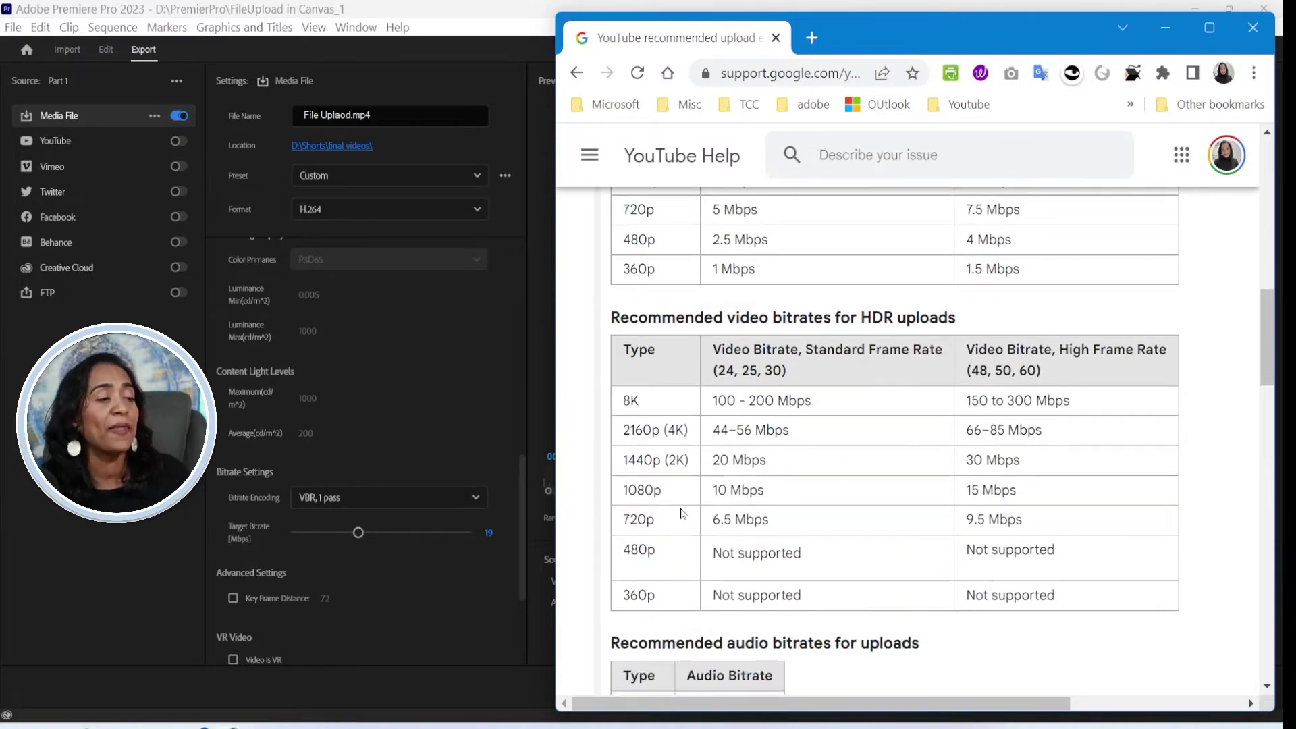
{"action": "left_click_drag", "start_coordinate": [712, 493], "coordinate": [801, 500]}
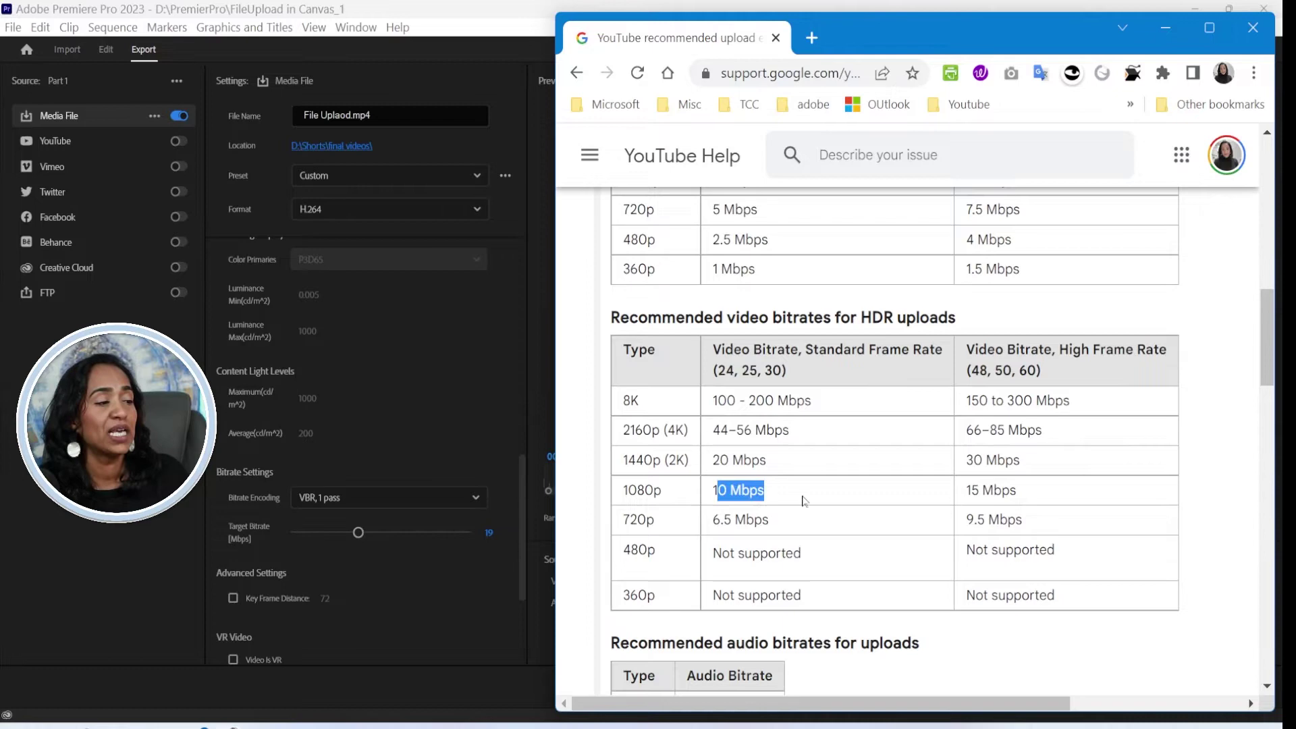
{"action": "left_click", "coordinate": [795, 509]}
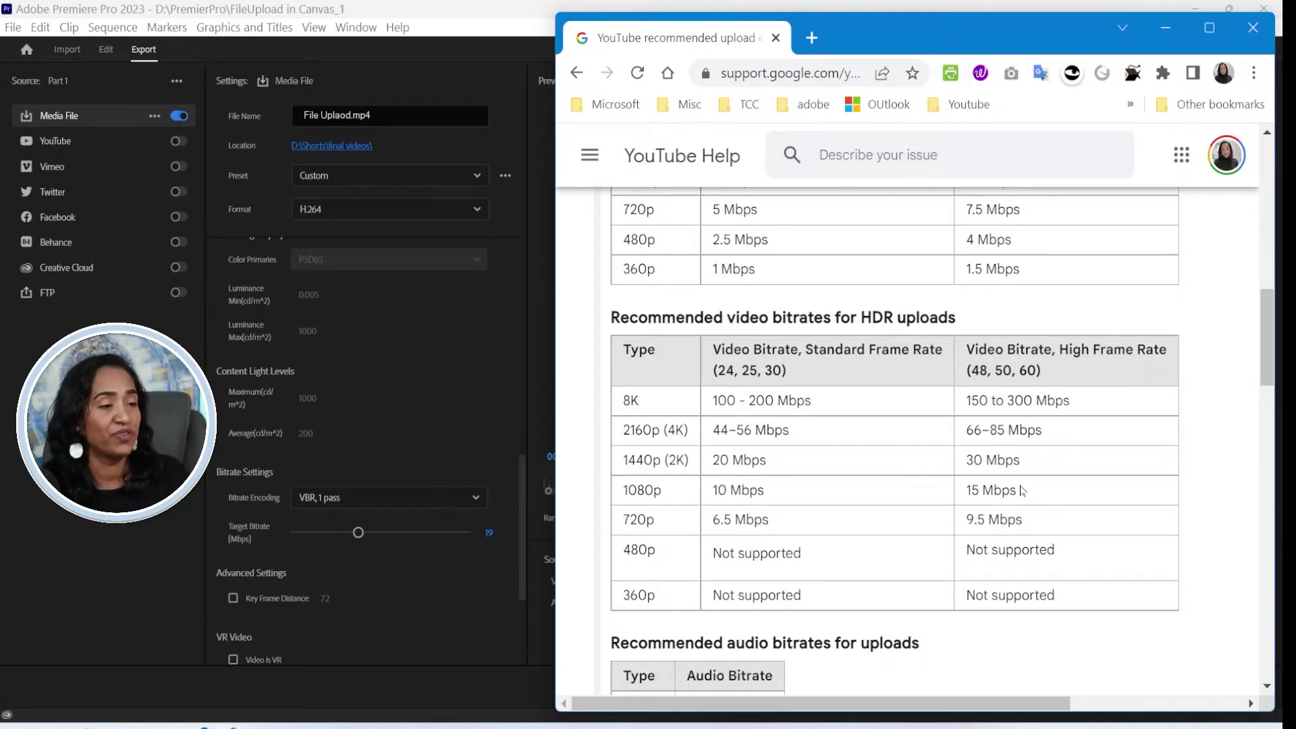
{"action": "left_click", "coordinate": [434, 411]}
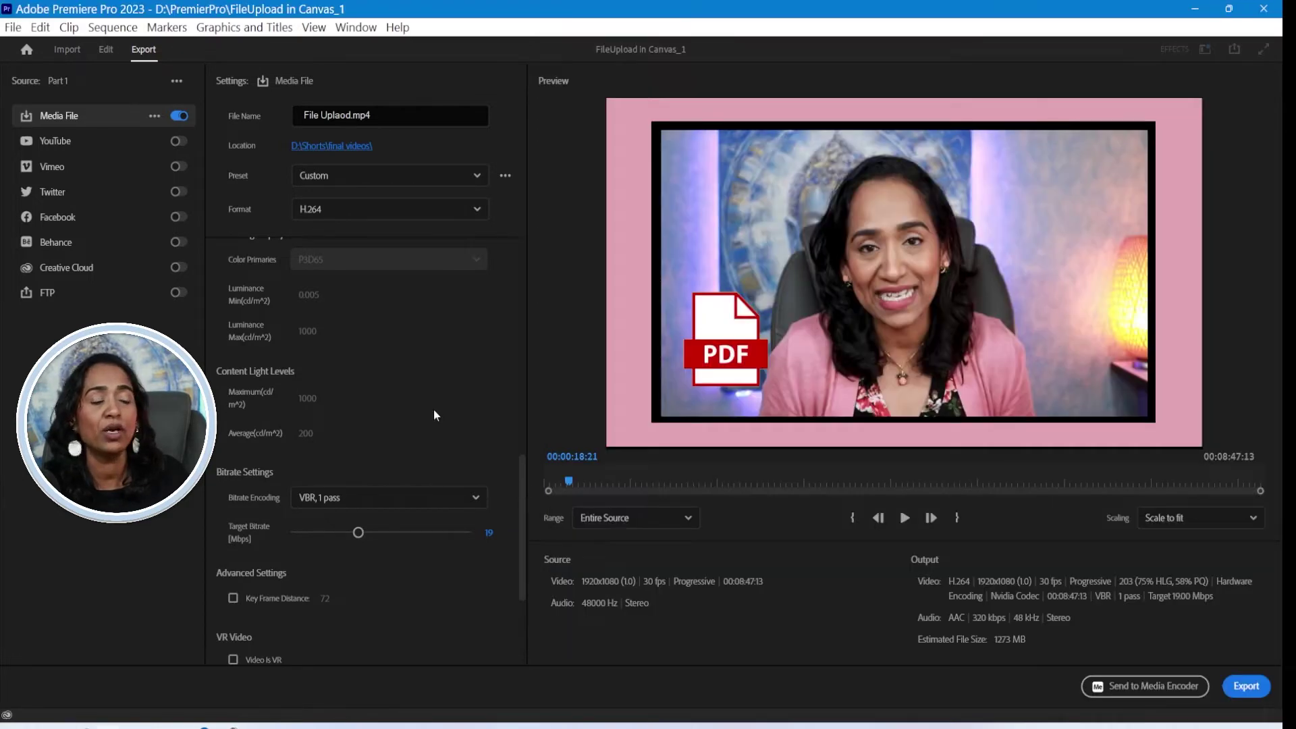
Step: Set the target bitrate to 13 Mbps, keeping VBR, 1 pass encoding
{"action": "left_click", "coordinate": [489, 535]}
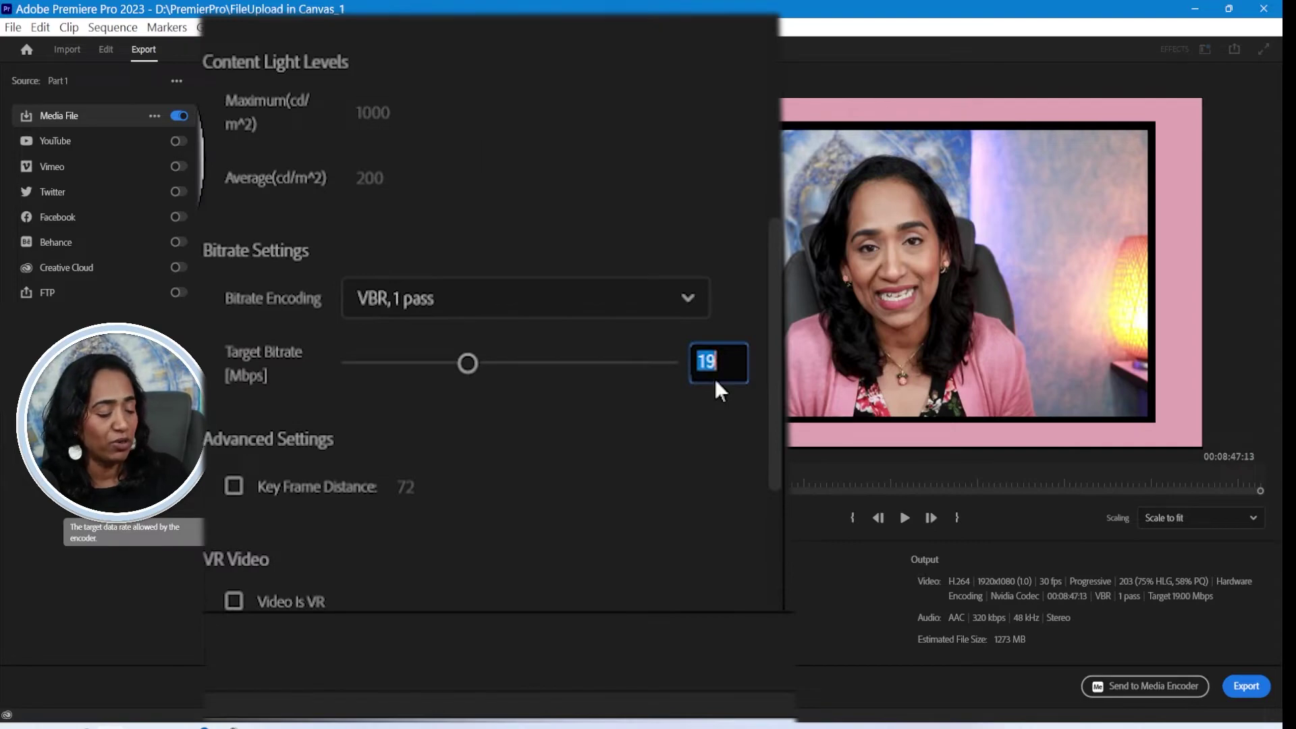
{"action": "type", "text": "1"}
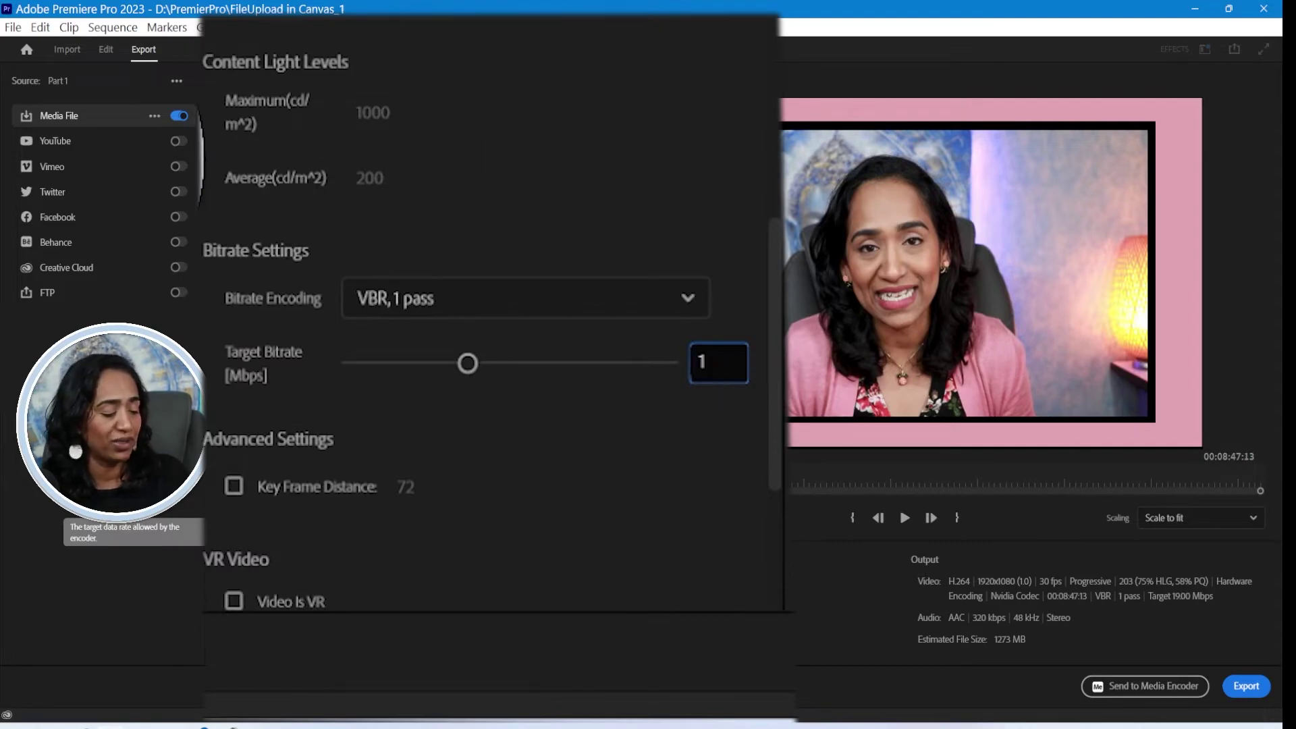
{"action": "type", "text": "3"}
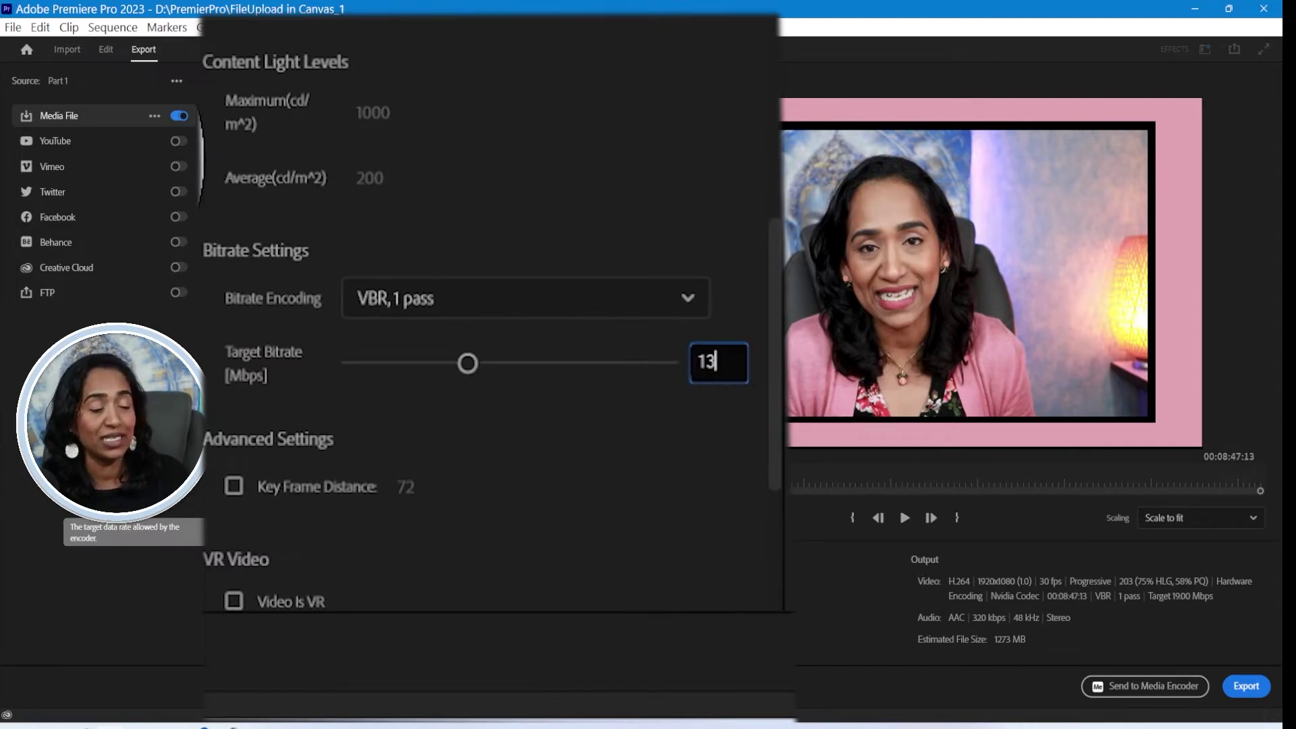
{"action": "left_click", "coordinate": [537, 307]}
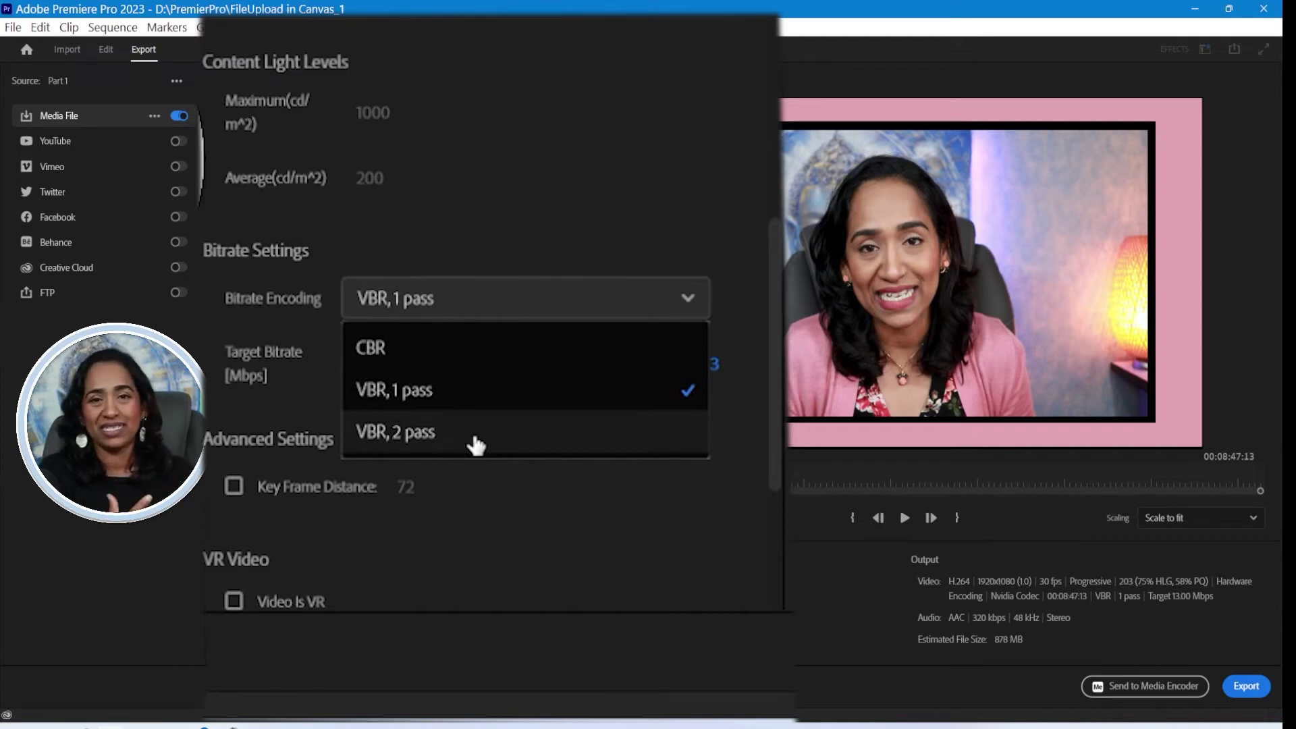
{"action": "left_click", "coordinate": [506, 389]}
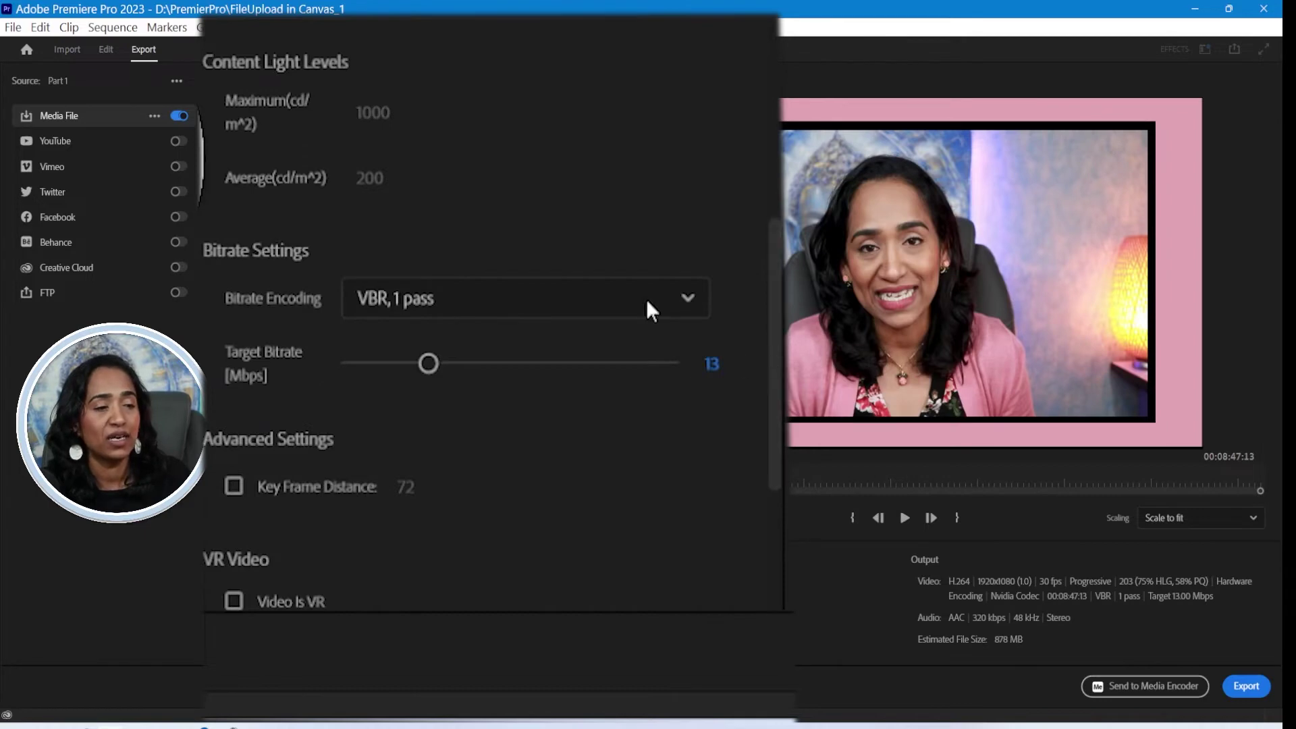
Step: Expand the AUDIO section showing AAC, 48000 Hz, Stereo at 320 kbps
{"action": "scroll", "coordinate": [775, 364], "scroll_direction": "down", "scroll_amount": 5}
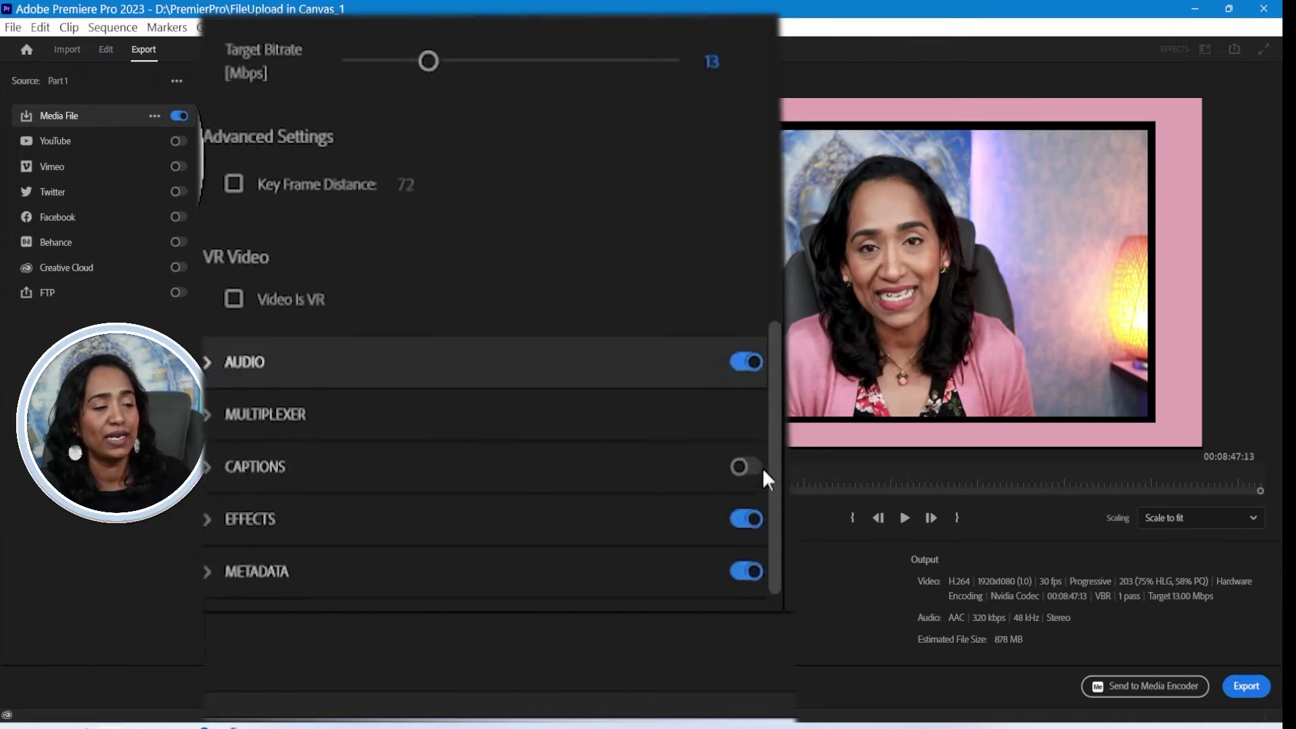
{"action": "left_click", "coordinate": [206, 353]}
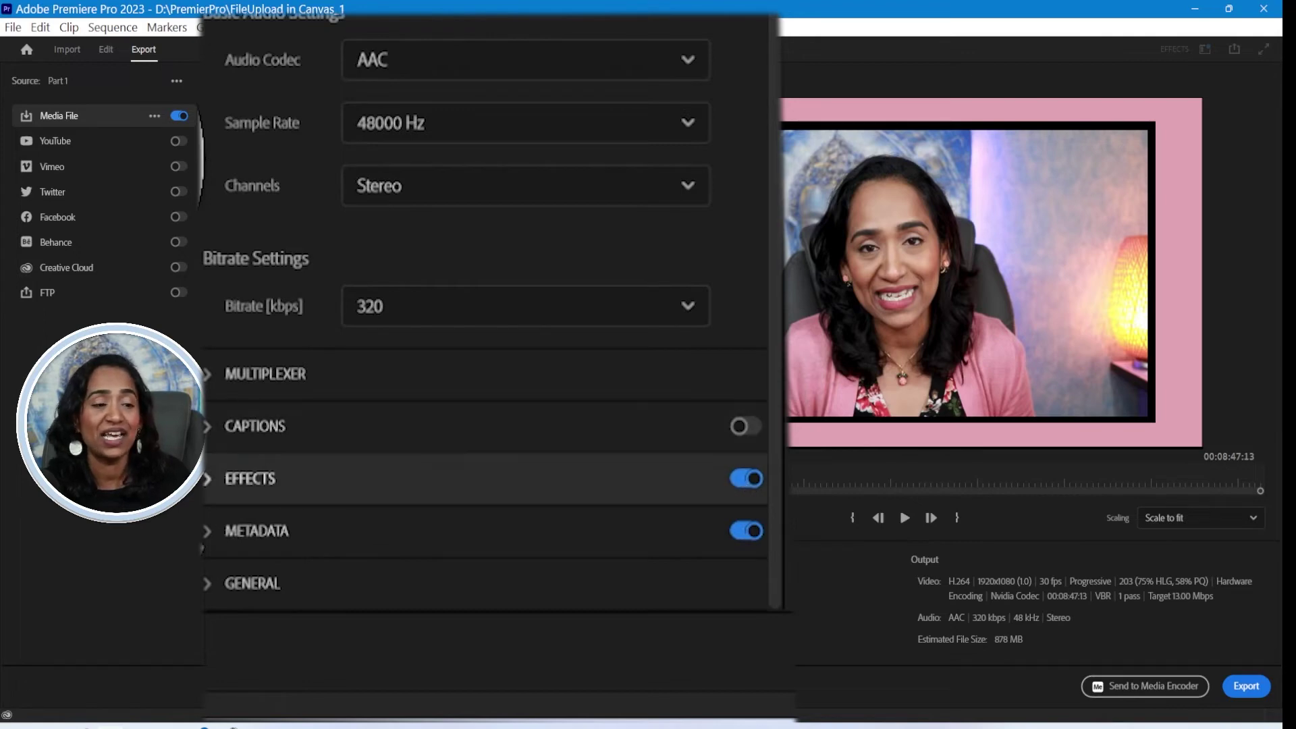
Step: Toggle export effects off and back on, then expand the EFFECTS list
{"action": "scroll", "coordinate": [312, 73], "scroll_direction": "down", "scroll_amount": 5}
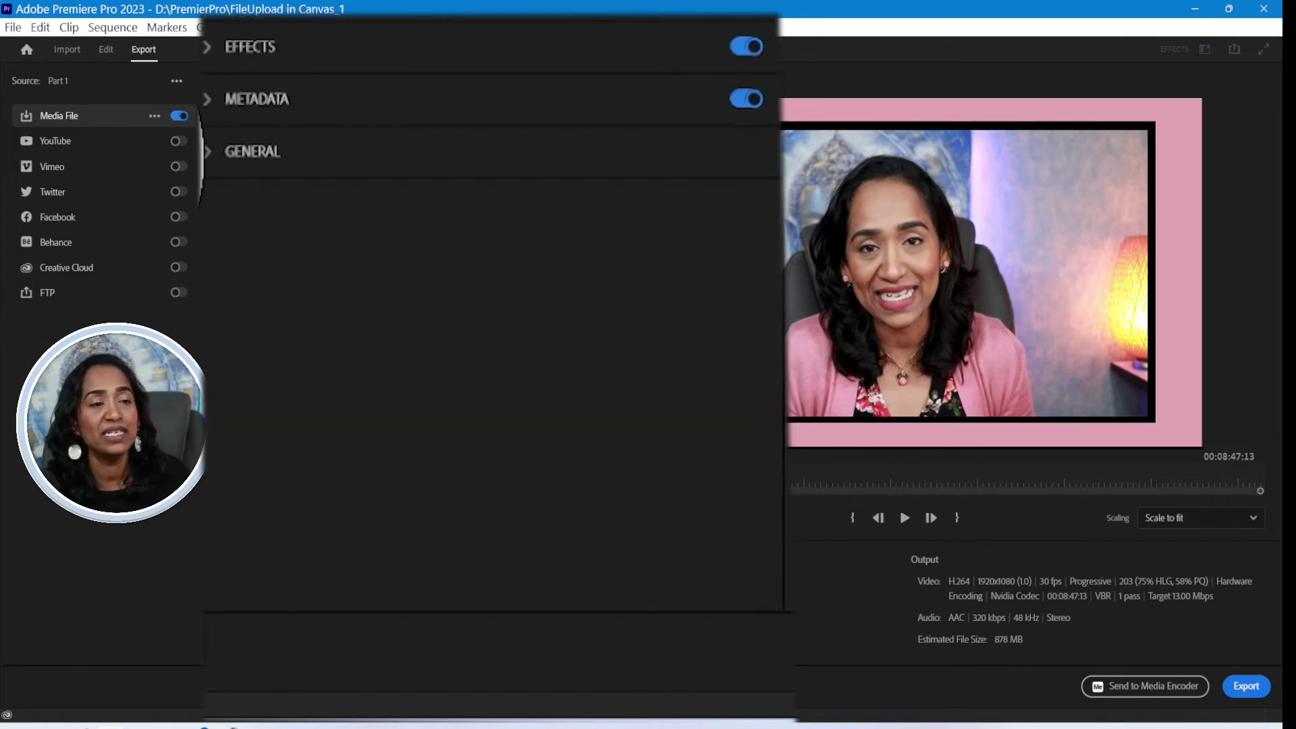
{"action": "left_click", "coordinate": [746, 48]}
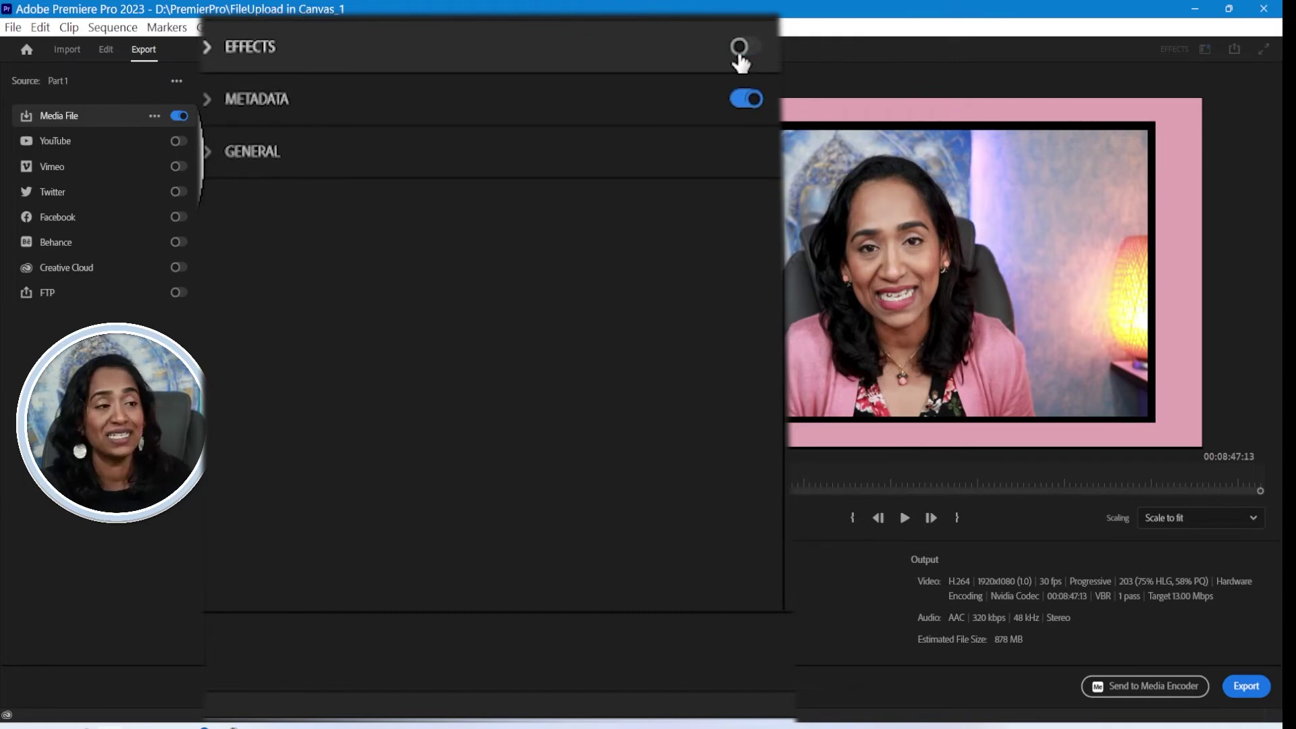
{"action": "left_click", "coordinate": [750, 49]}
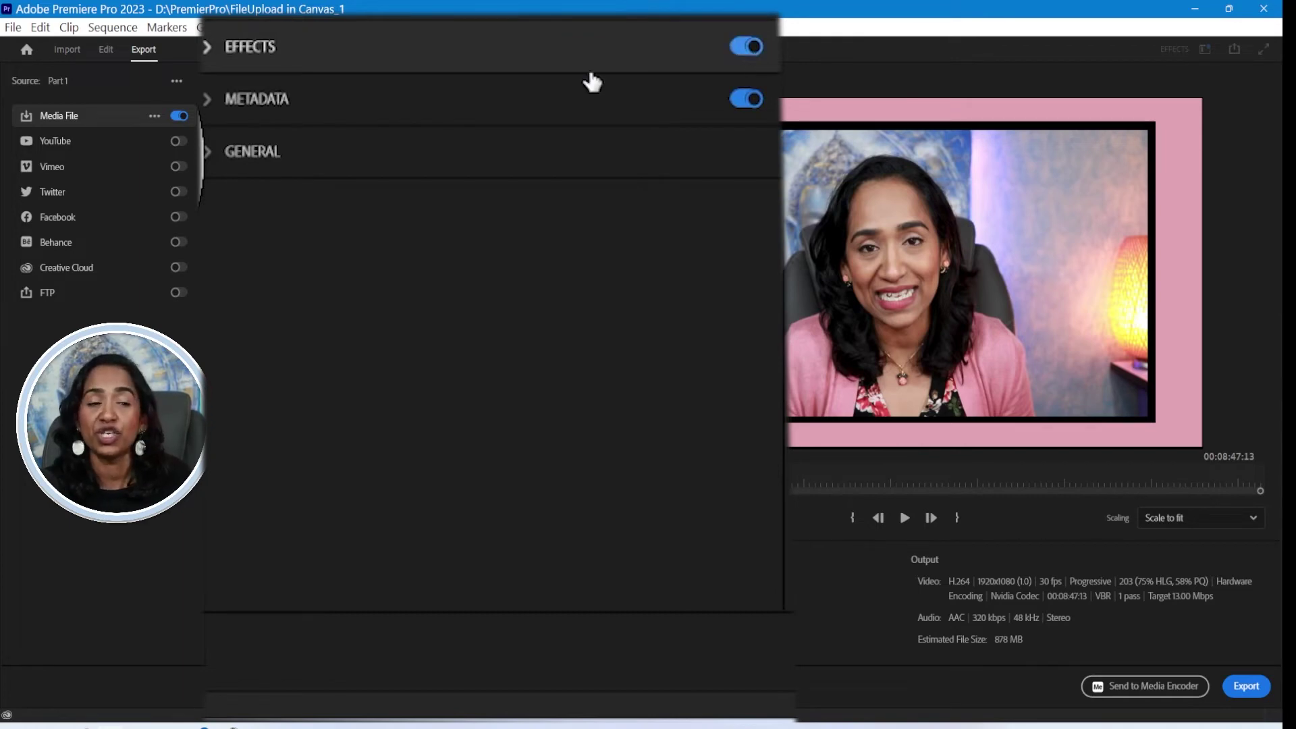
{"action": "left_click", "coordinate": [214, 45]}
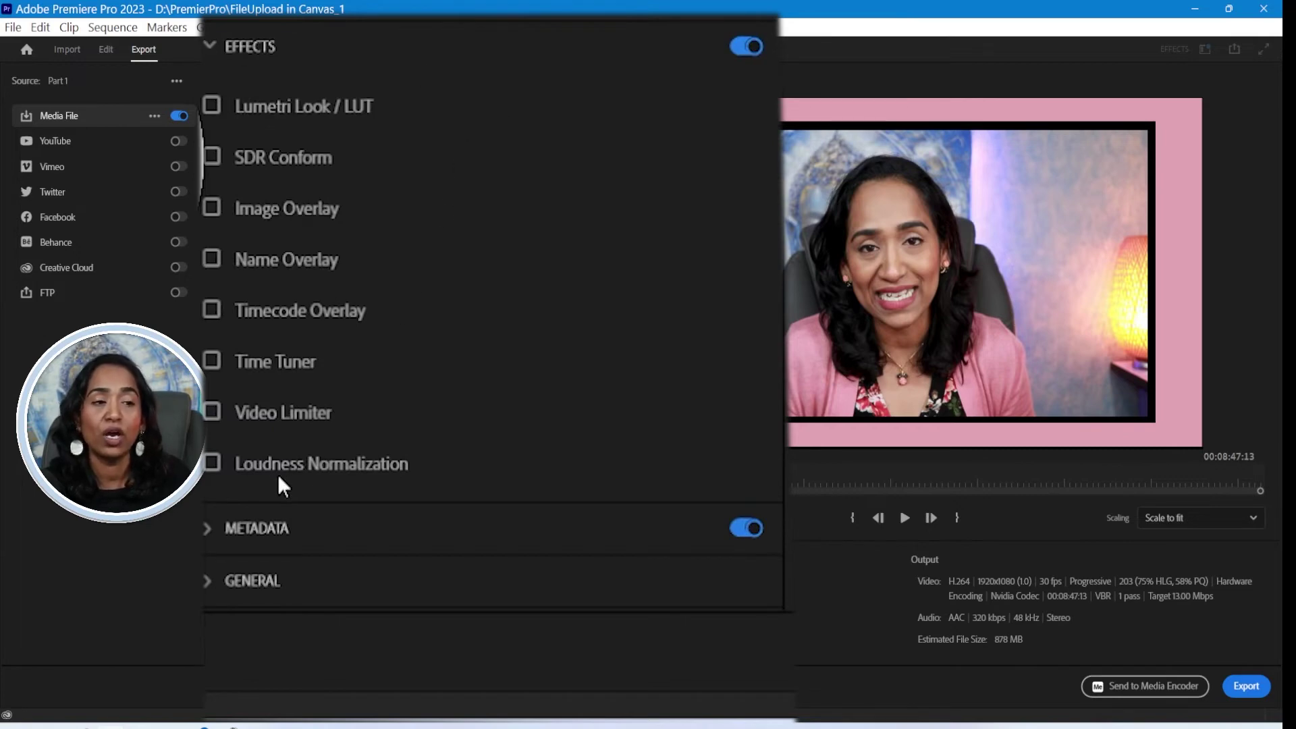
Step: Enable Loudness Normalization with the ITU BS.1770-3 loudness standard
{"action": "left_click", "coordinate": [213, 463]}
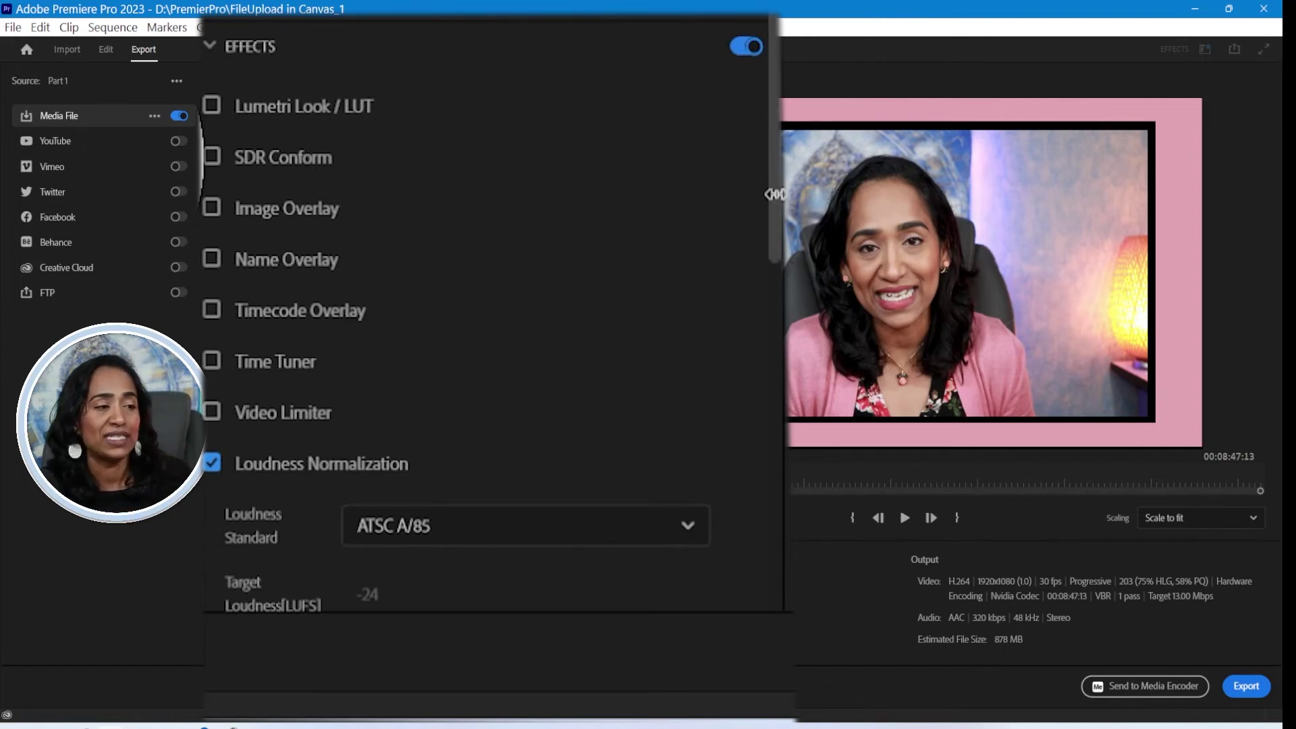
{"action": "scroll", "coordinate": [649, 290], "scroll_direction": "down", "scroll_amount": 3}
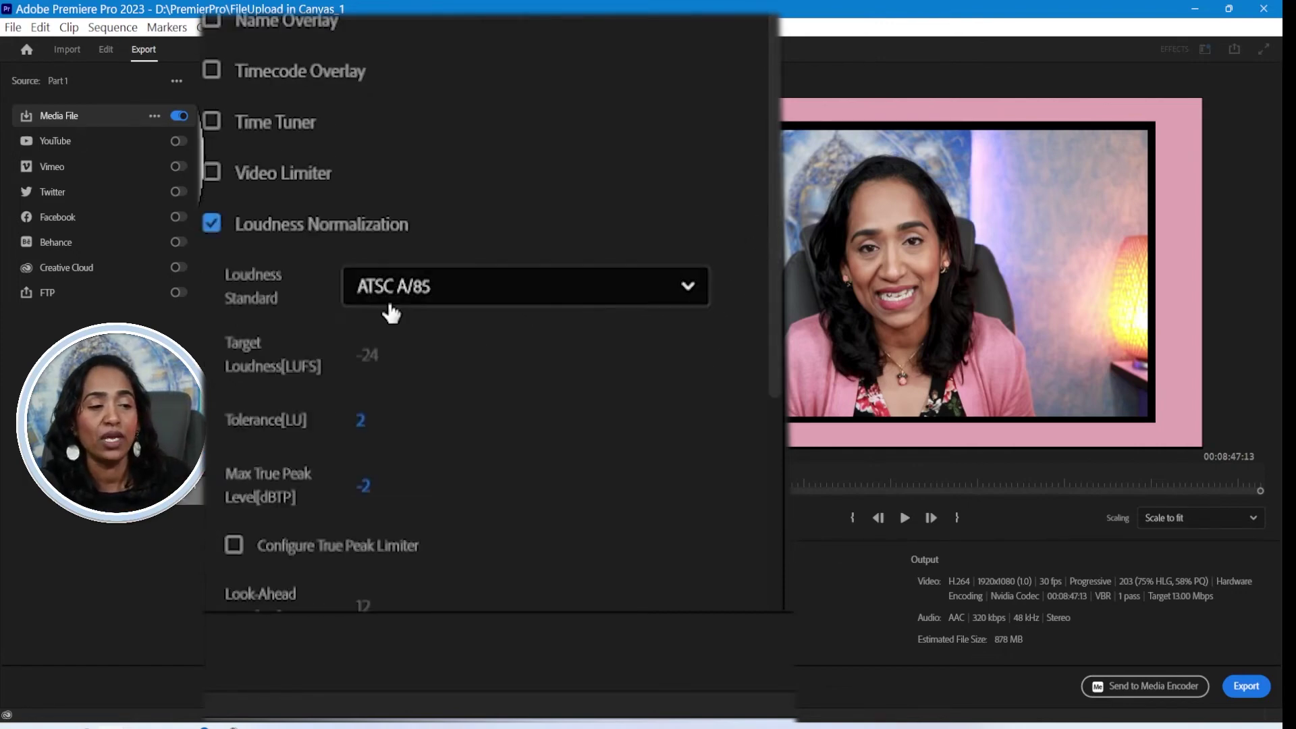
{"action": "left_click", "coordinate": [491, 286]}
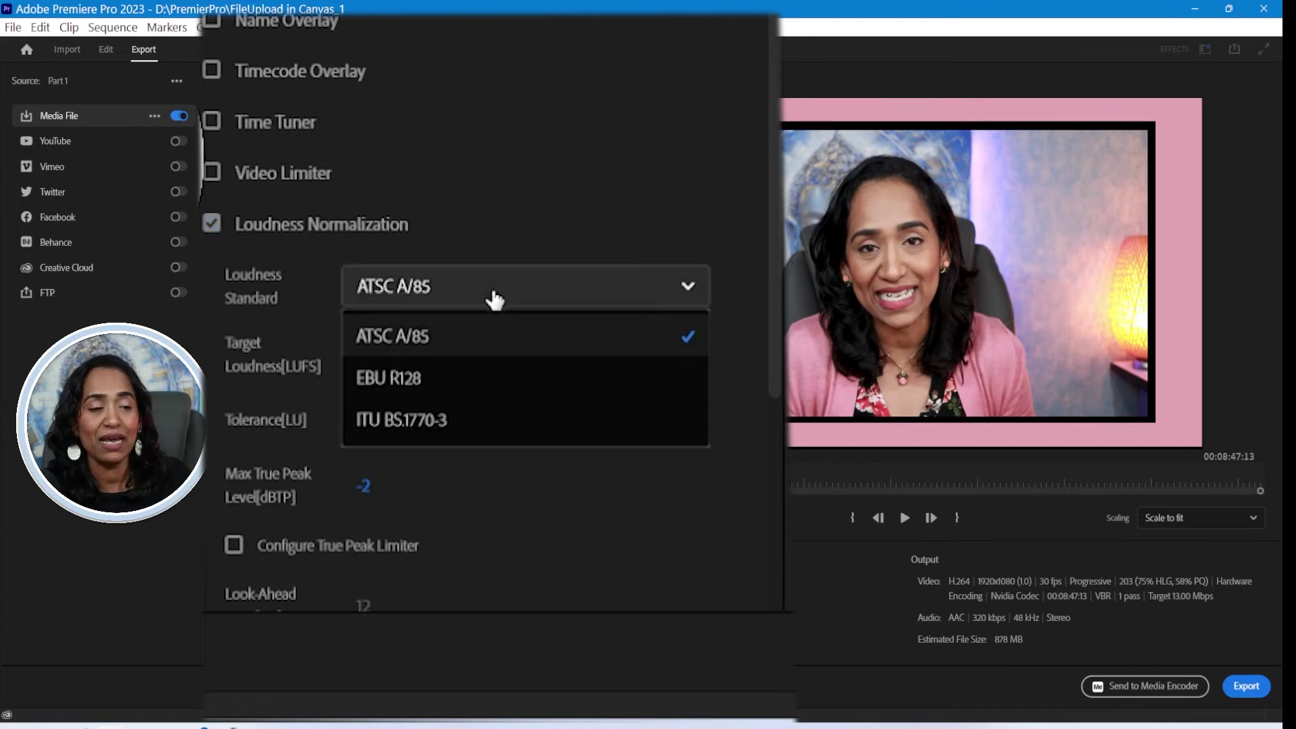
{"action": "left_click", "coordinate": [406, 424]}
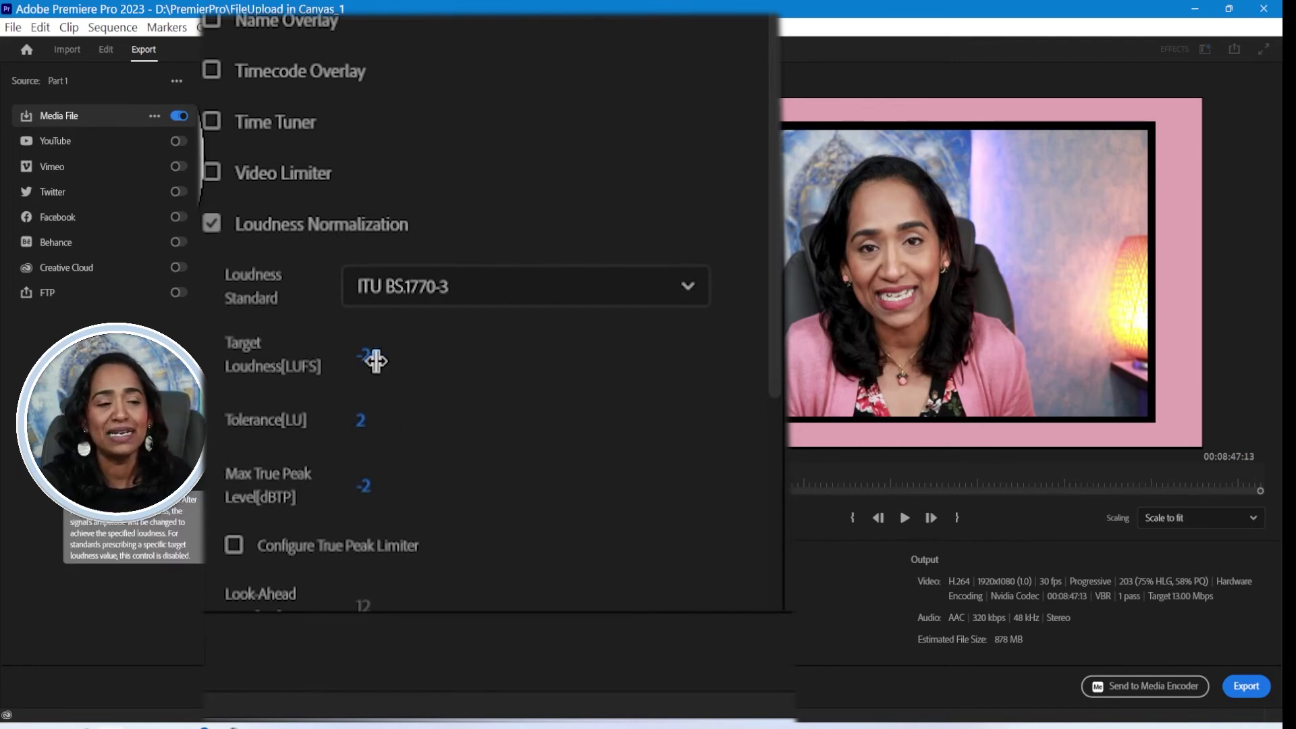
Step: Set target loudness to -14 LUFS, tolerance to 0 LU and max true peak to -1 dBTP
{"action": "left_click", "coordinate": [376, 360]}
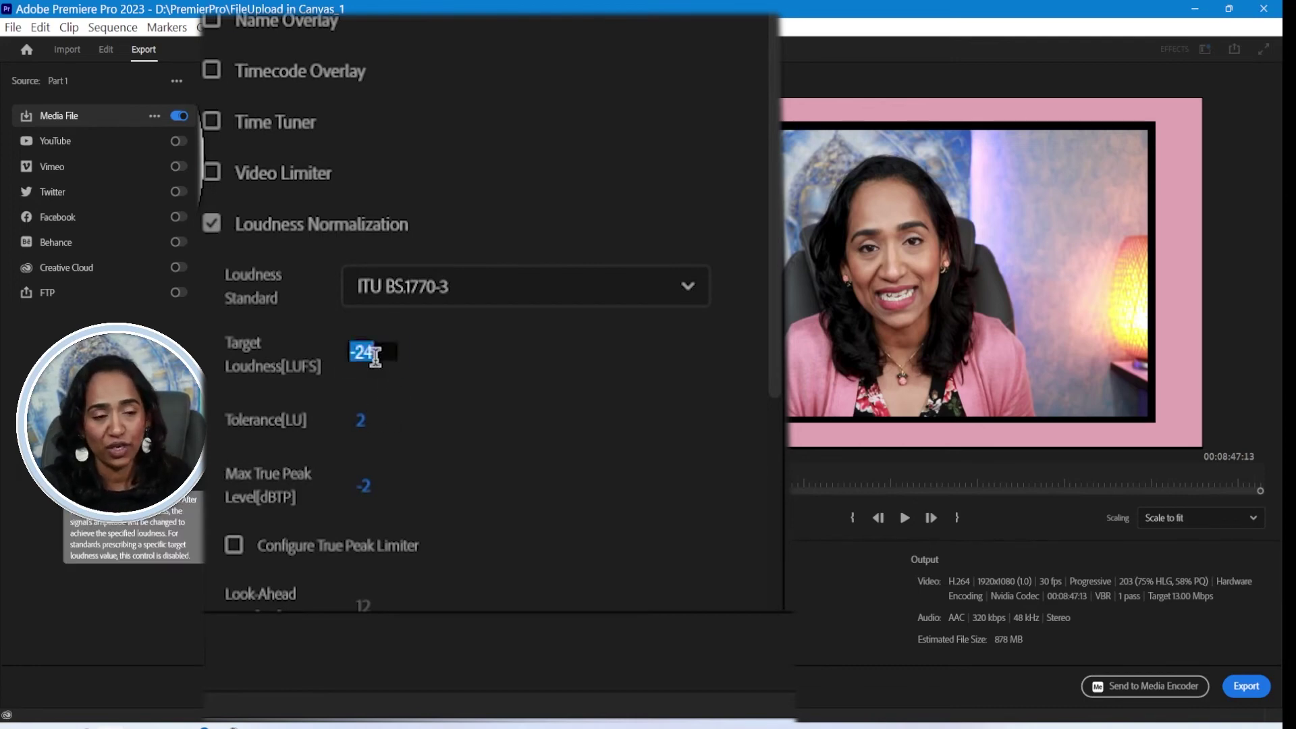
{"action": "type", "text": "-14"}
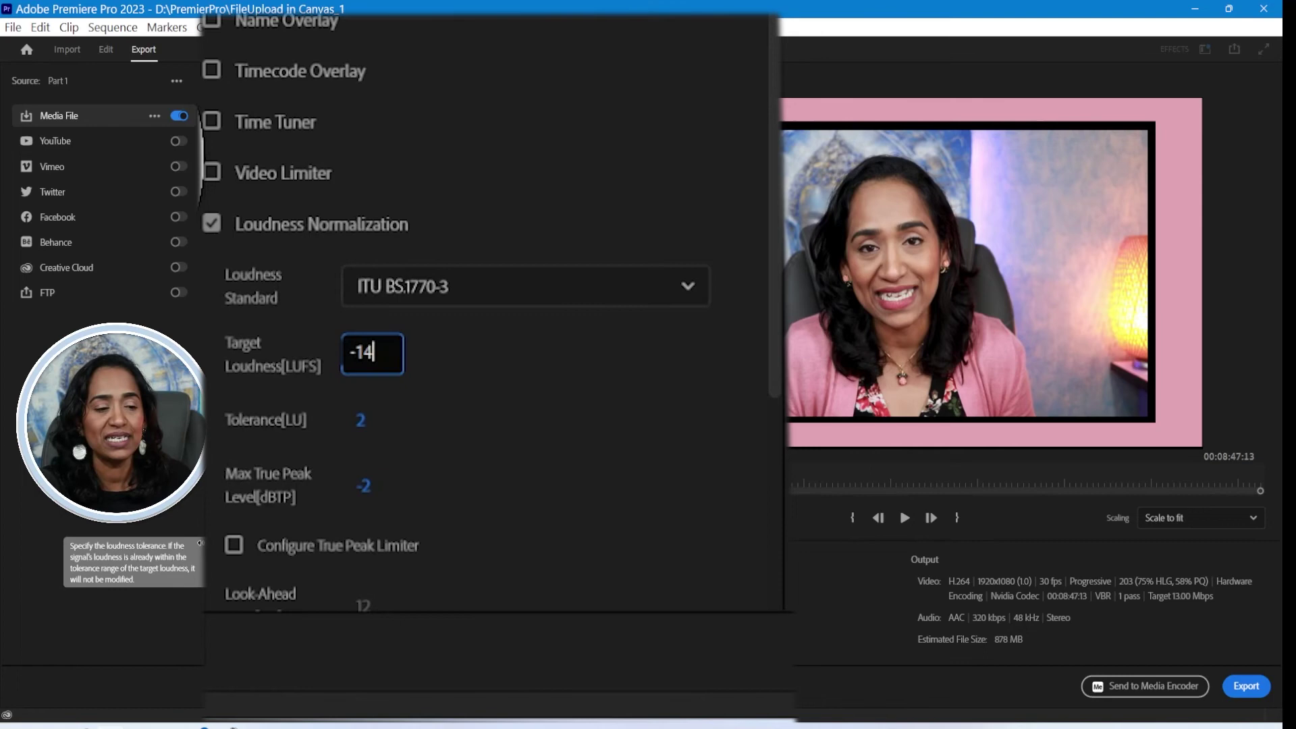
{"action": "left_click", "coordinate": [360, 423]}
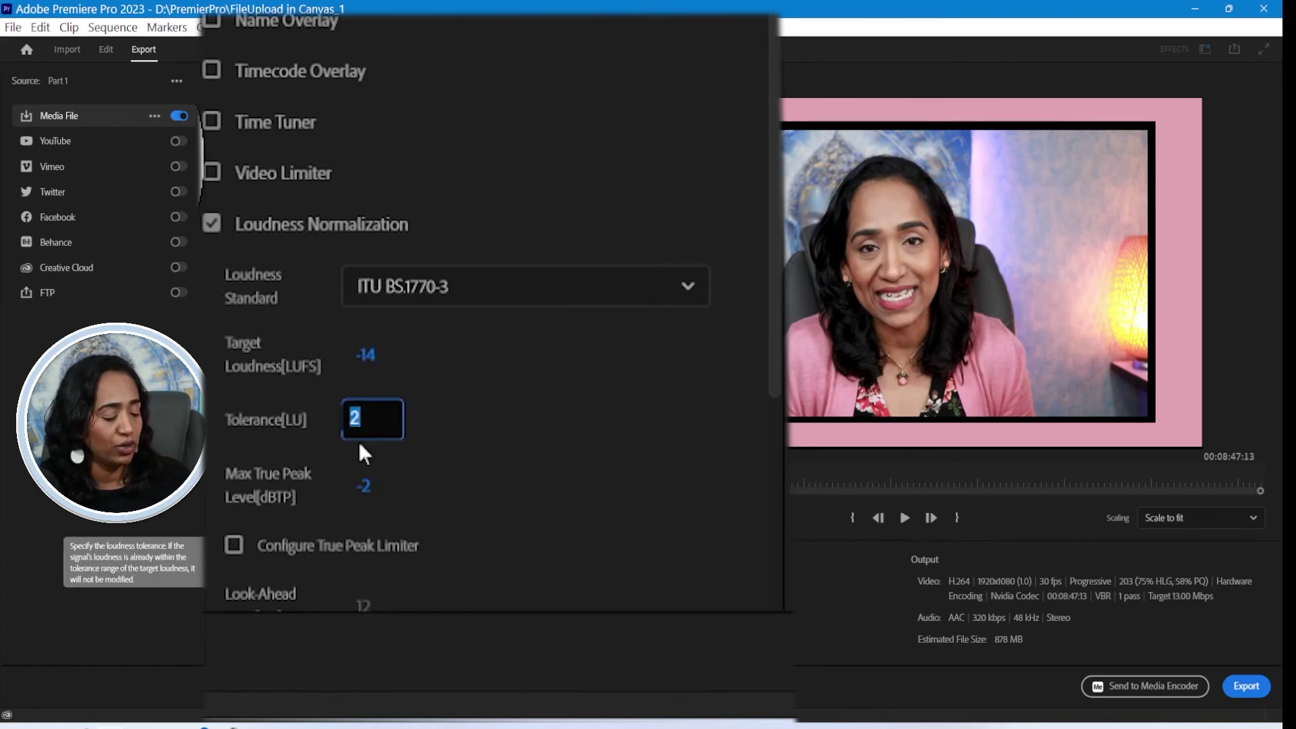
{"action": "type", "text": "0"}
{"action": "key", "text": "BackSpace"}
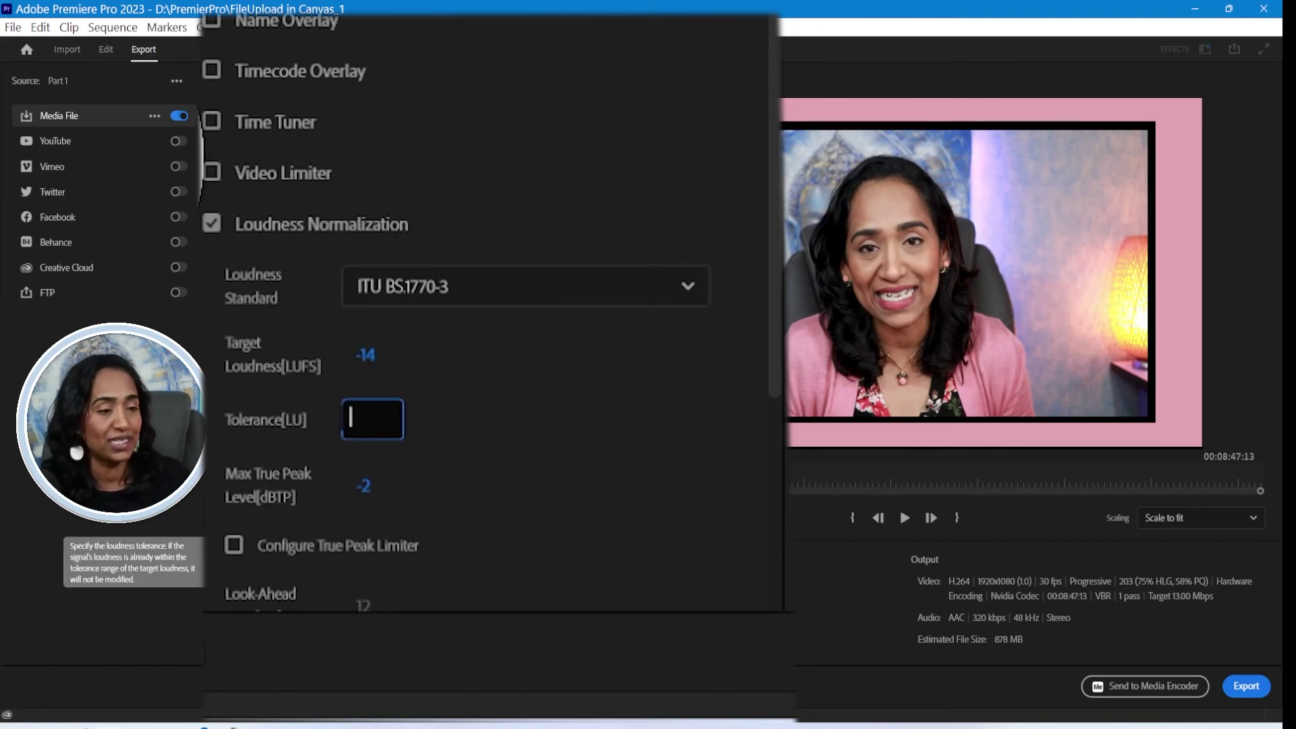
{"action": "type", "text": "0"}
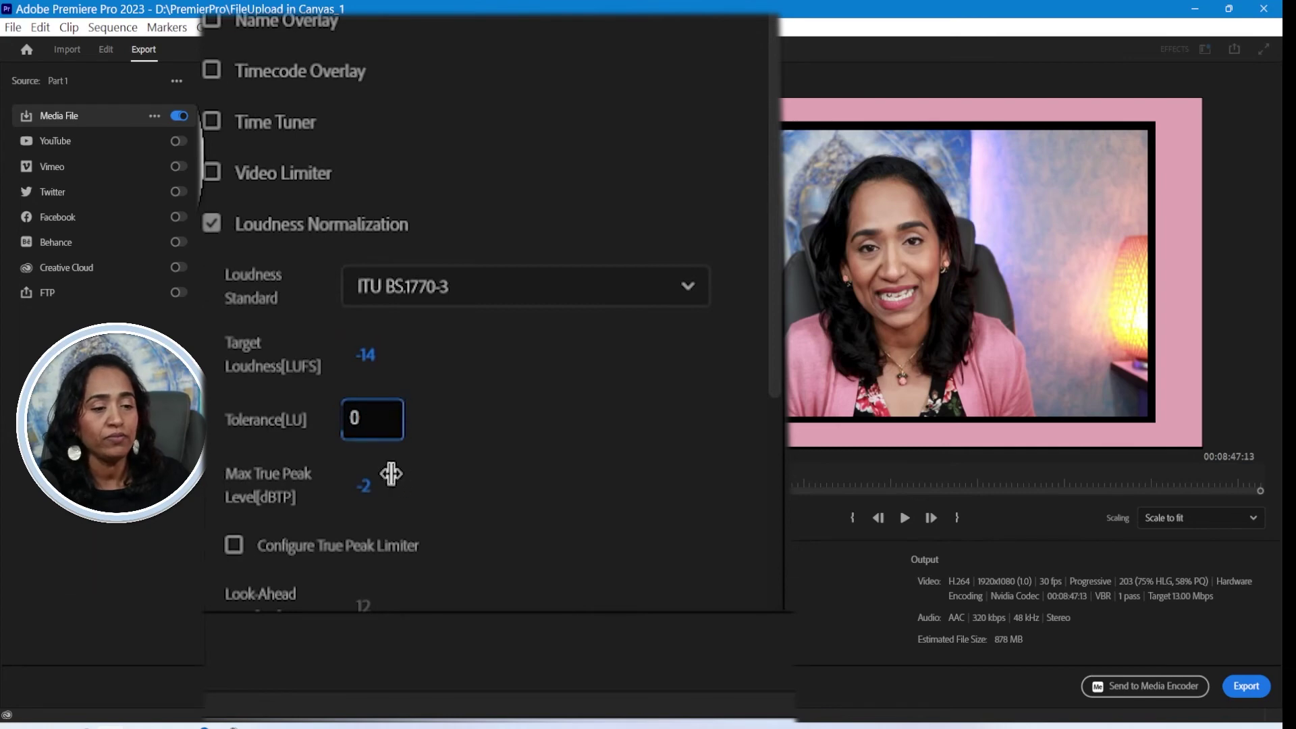
{"action": "left_click", "coordinate": [365, 487]}
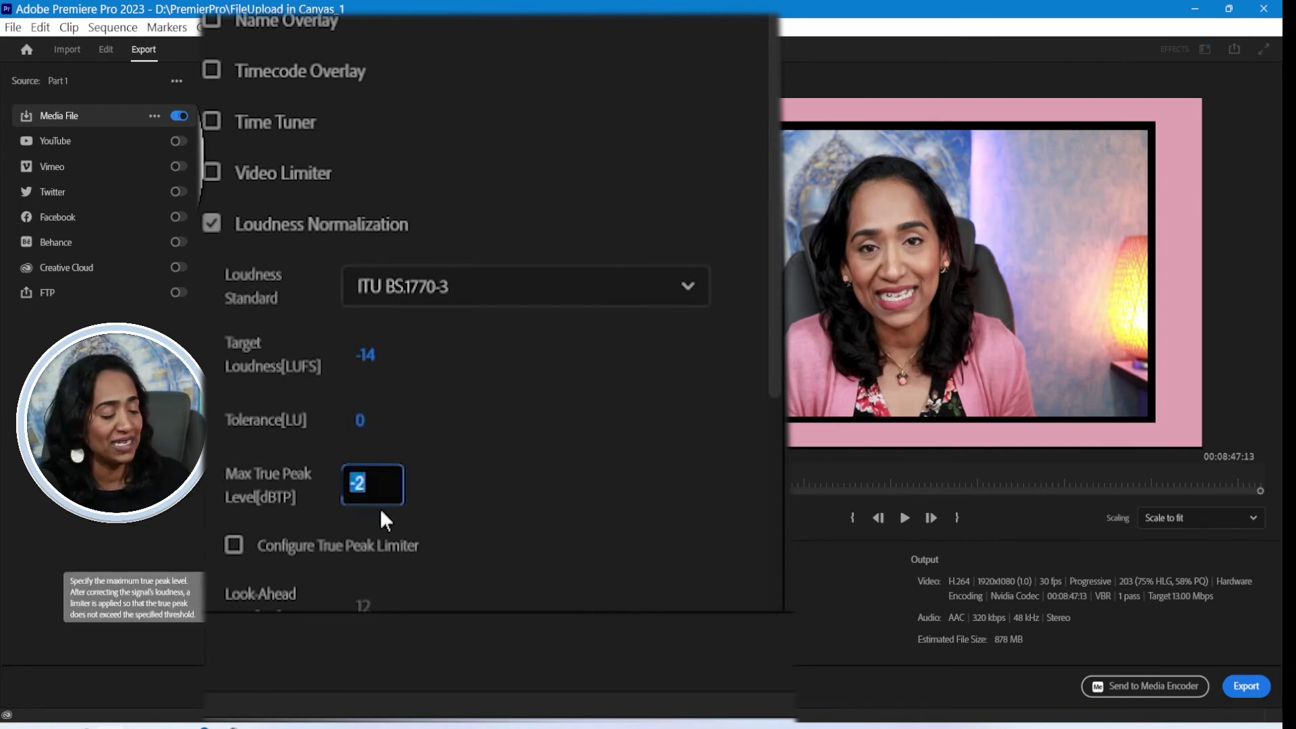
{"action": "type", "text": "-1"}
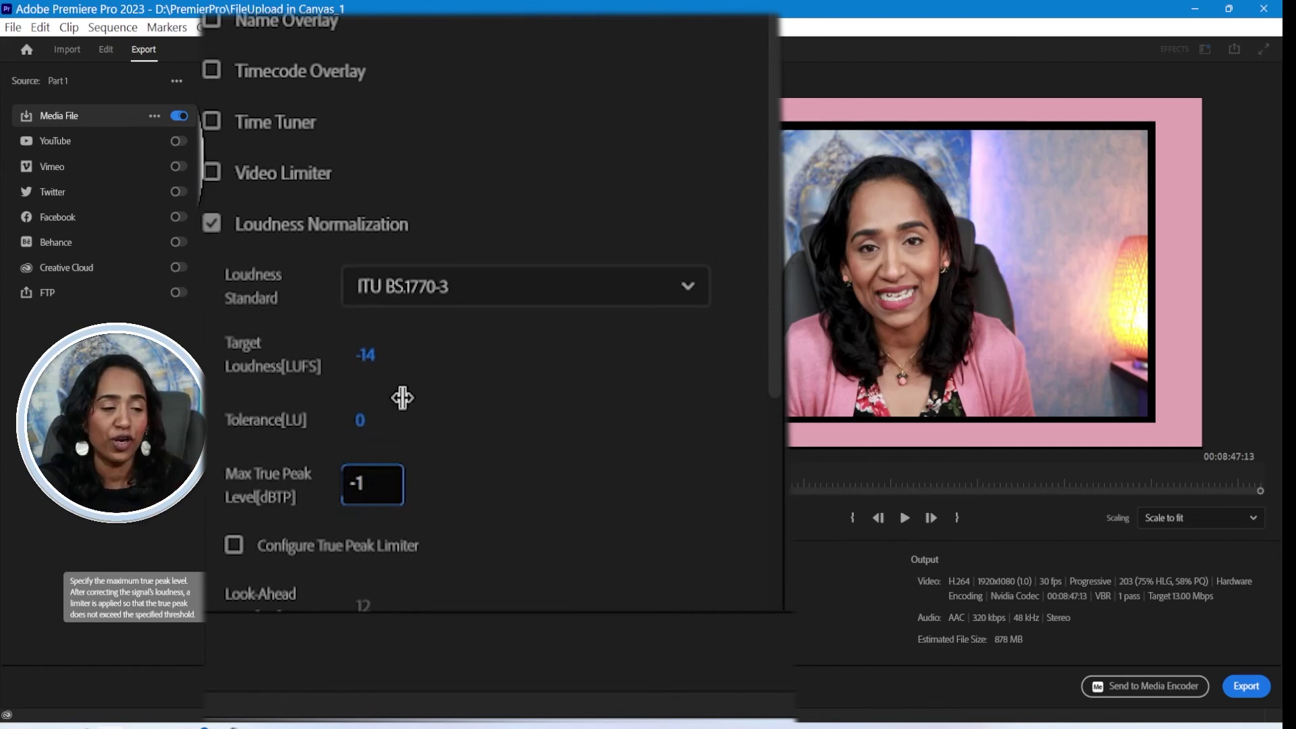
{"action": "key", "text": "Return"}
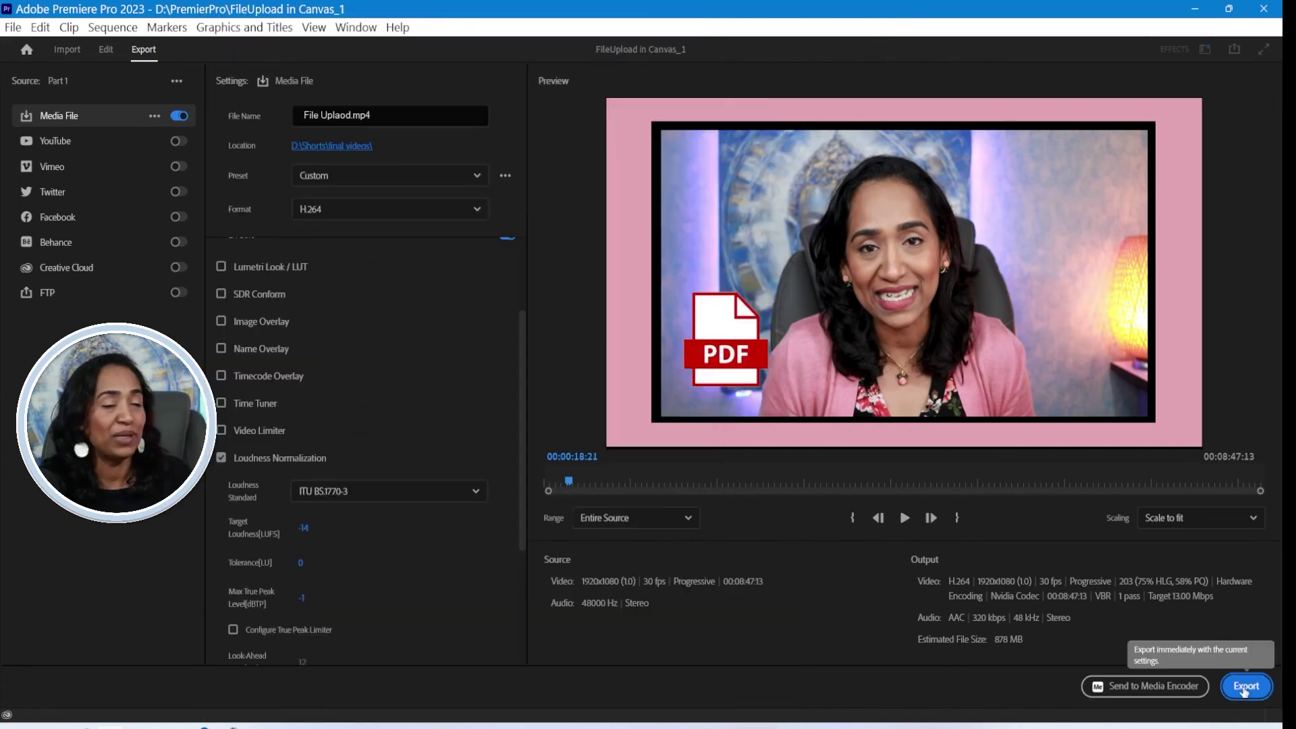
Step: Export the video, starting the Part 1 encode
{"action": "left_click", "coordinate": [1246, 687]}
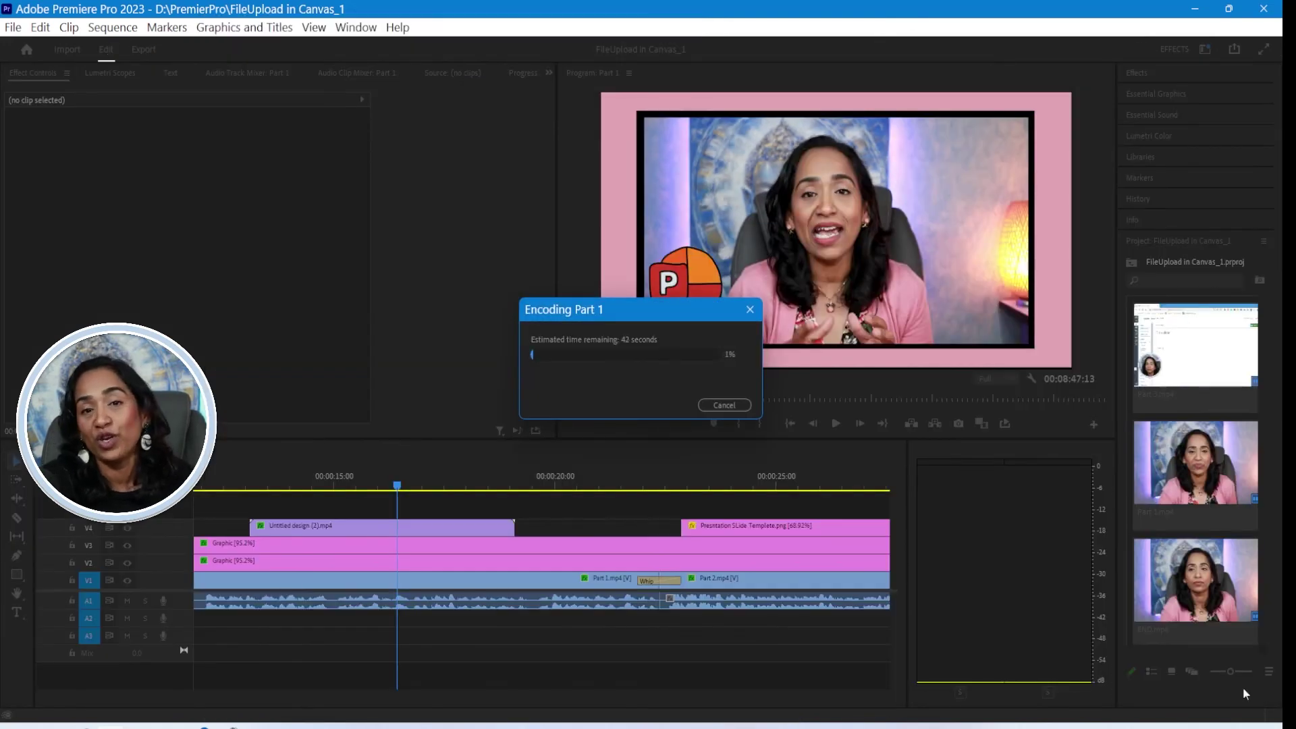